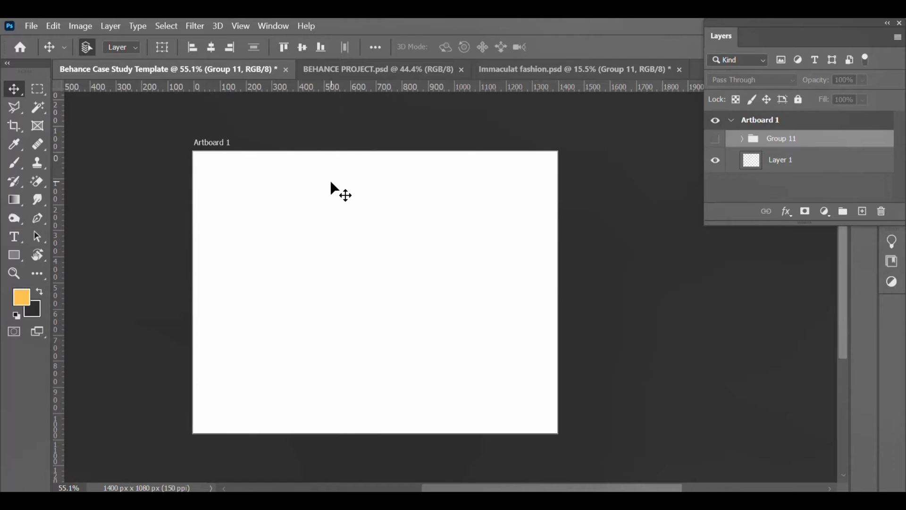
Step: Draw a rectangle covering the whole of Artboard 1
click(330, 181)
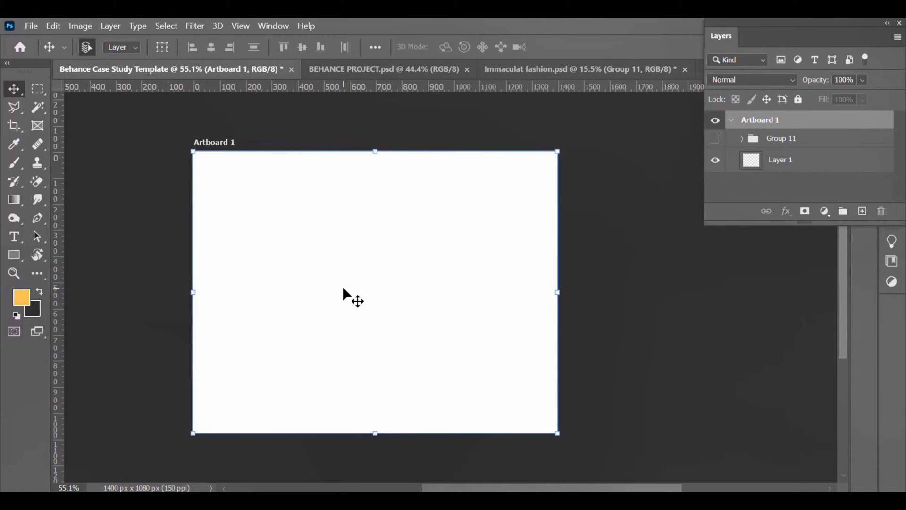
click(200, 106)
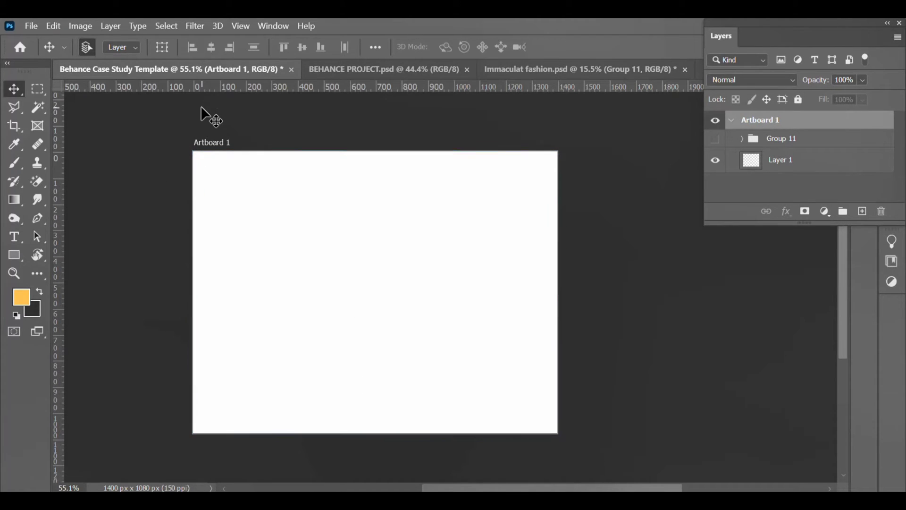
click(16, 250)
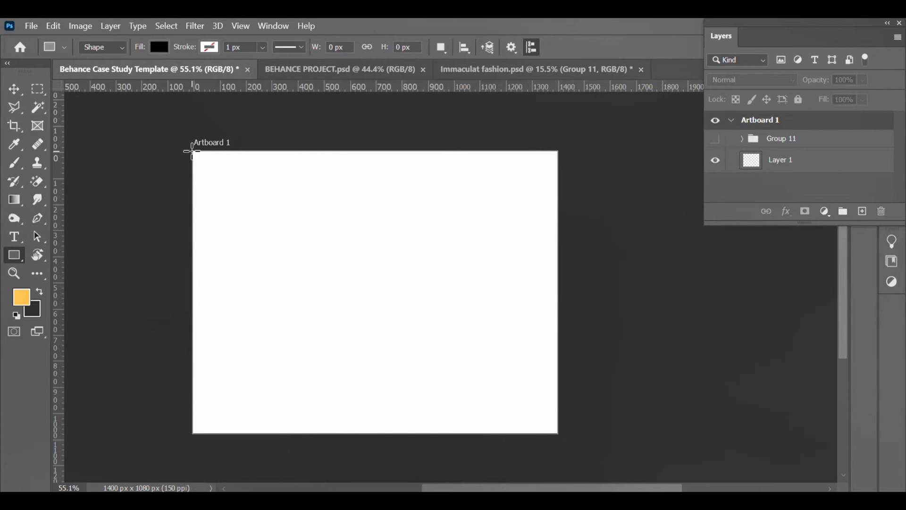
drag(191, 149, 558, 434)
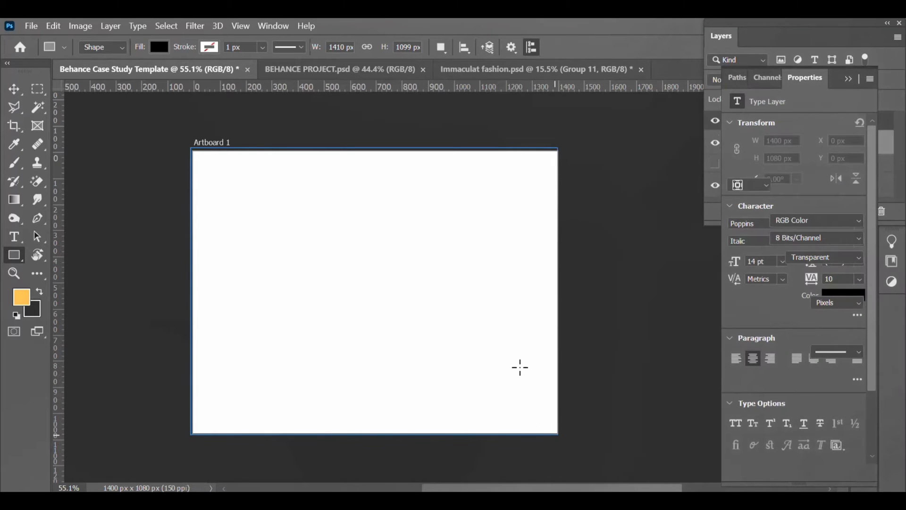
Step: Fill the rectangle pale pink, then move the placed logo mockup up and enlarge it slightly
click(736, 168)
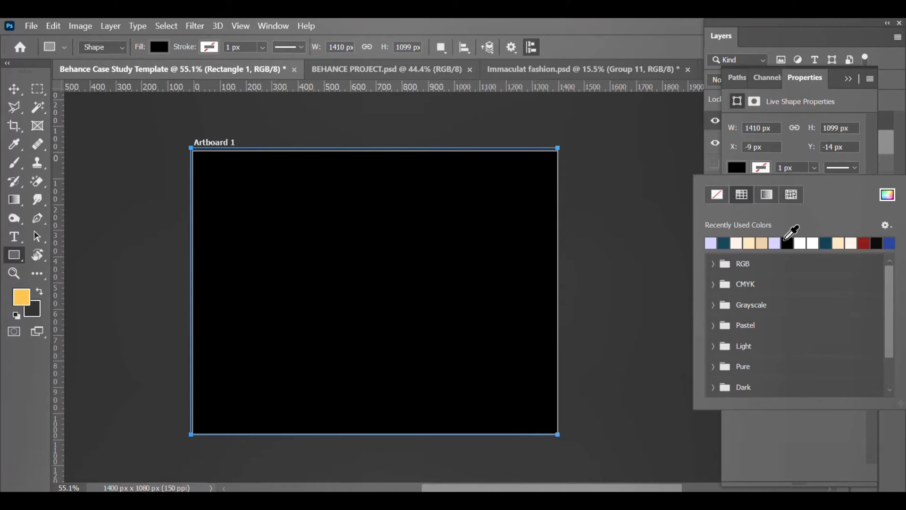
click(737, 243)
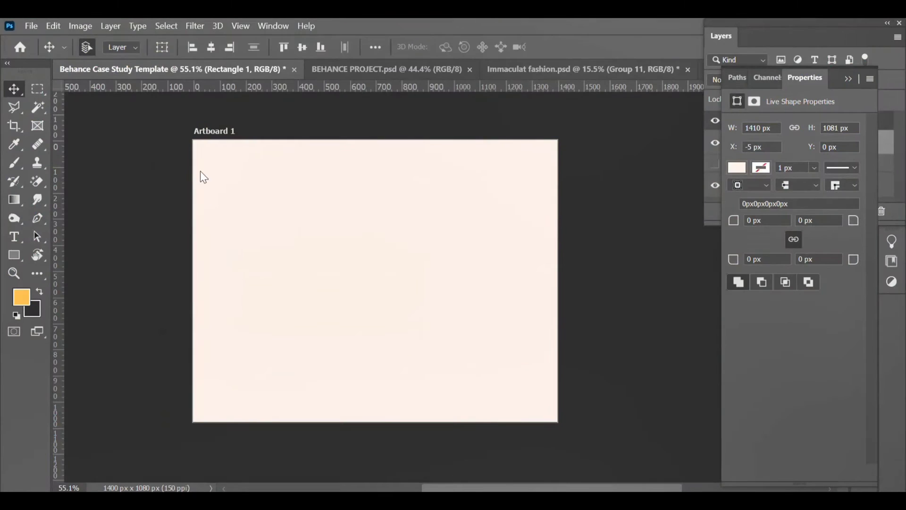
drag(270, 193, 264, 177)
drag(556, 398, 561, 402)
Step: Stretch the logo mockup to the artboard width, then extend Artboard 1 to 1400 x 2034 px
drag(378, 402, 386, 427)
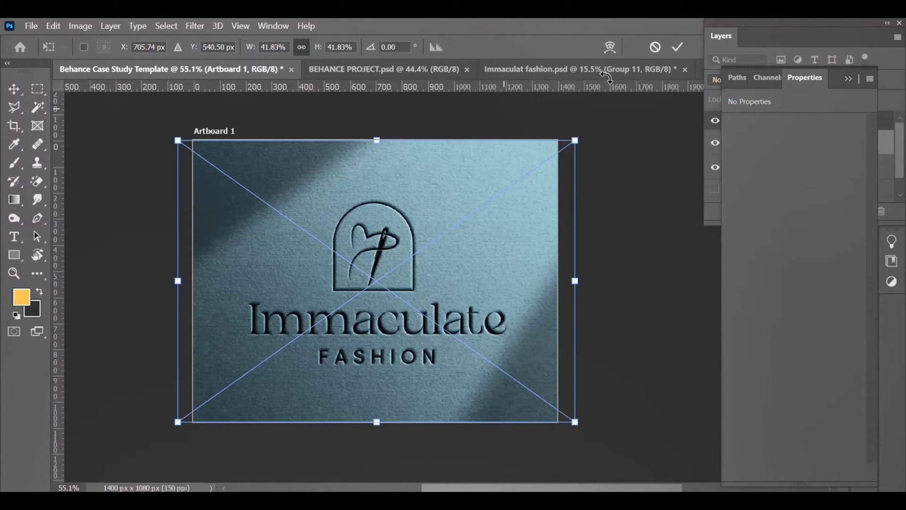
click(678, 46)
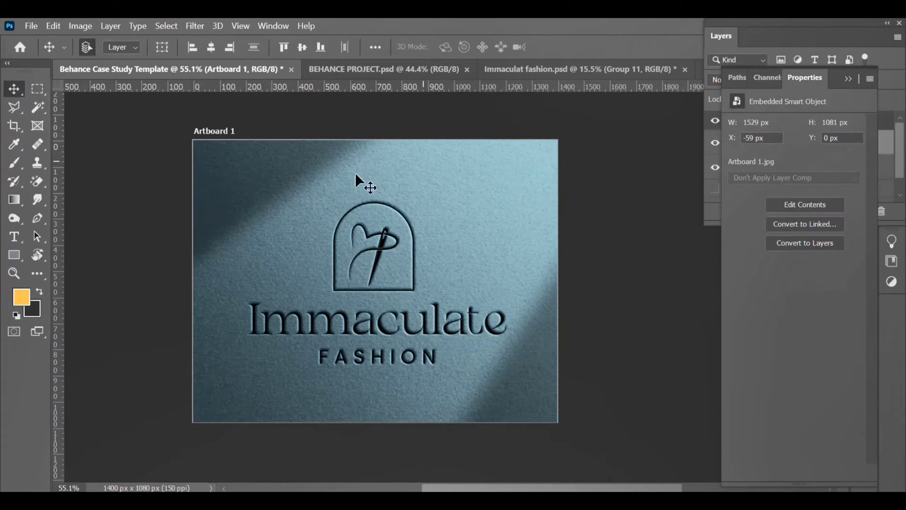
key(shift+v)
click(221, 129)
key(ctrl+r)
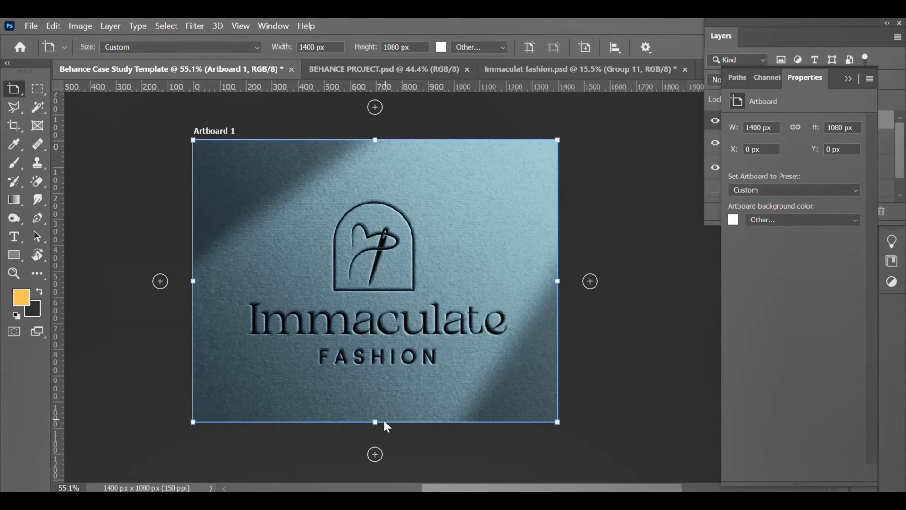
drag(375, 420, 393, 456)
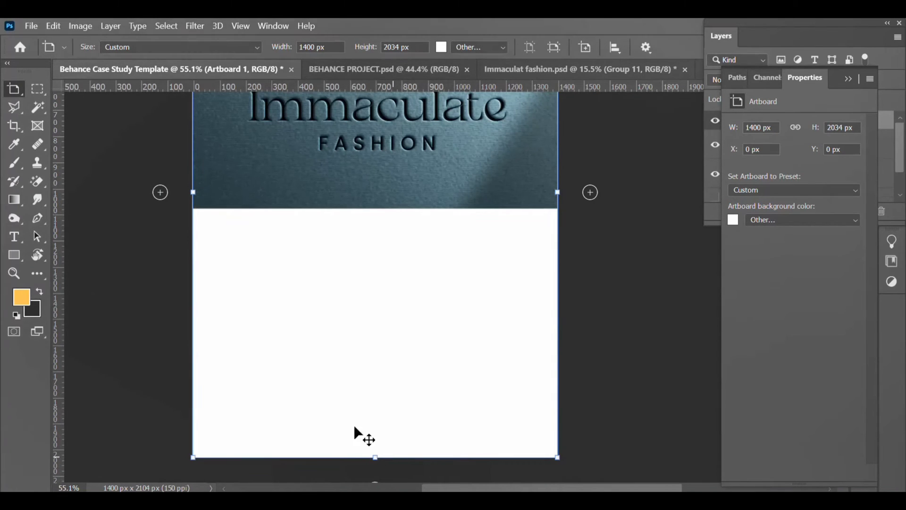
Step: Return to the Move tool and deselect the artboard, discarding an empty text box
right_click(11, 92)
click(32, 87)
scroll(427, 297, up, 2)
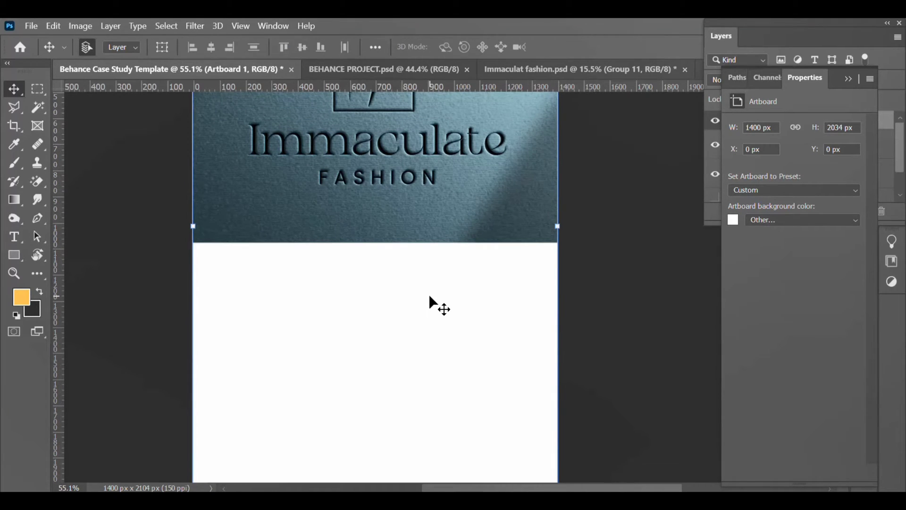
scroll(430, 296, down, 3)
scroll(431, 298, down, 3)
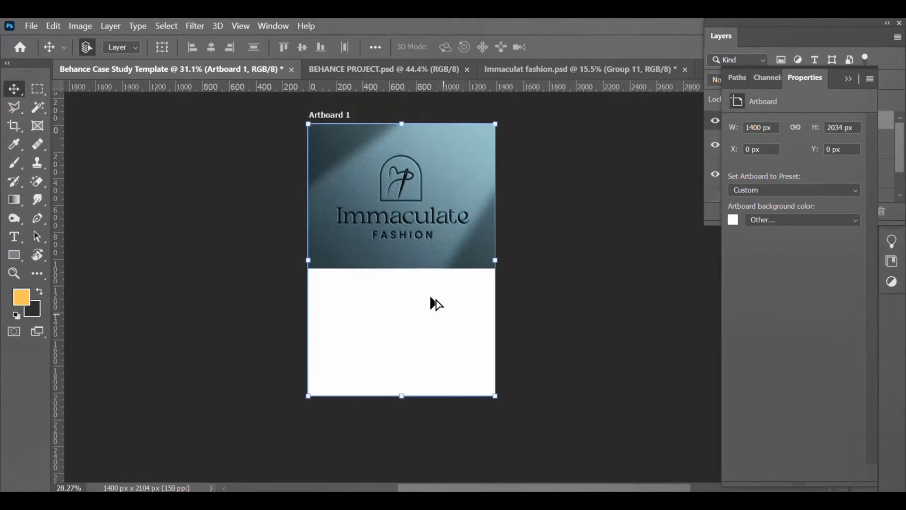
scroll(430, 297, up, 1)
scroll(430, 298, up, 1)
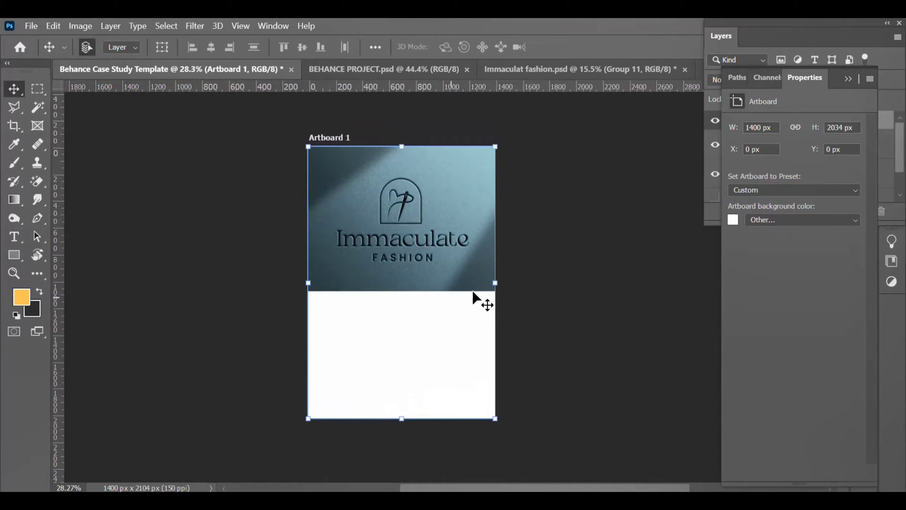
click(541, 288)
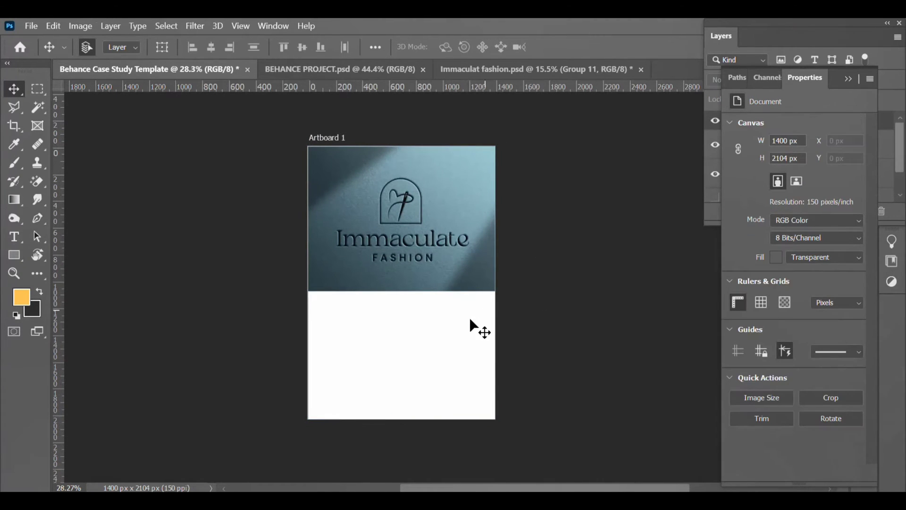
key(t)
click(319, 300)
key(Escape)
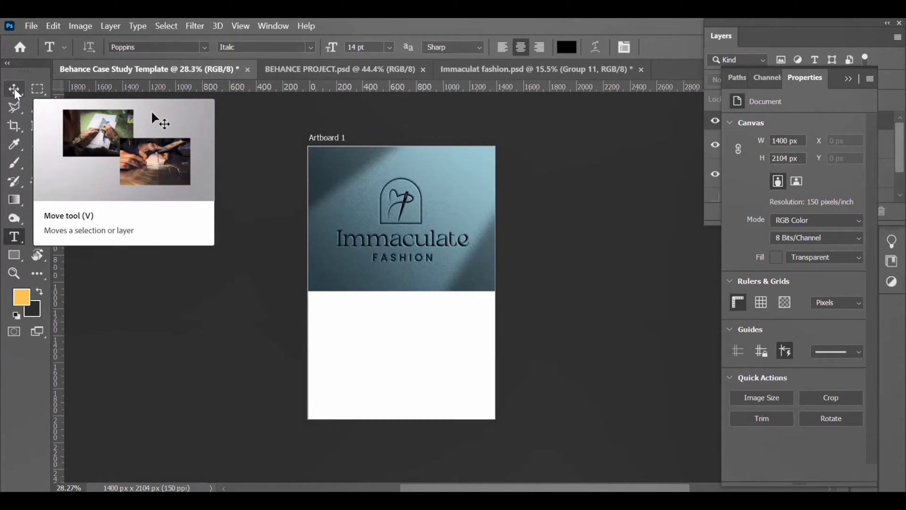
click(16, 91)
Step: Set Artboard 1's background colour to red
click(435, 348)
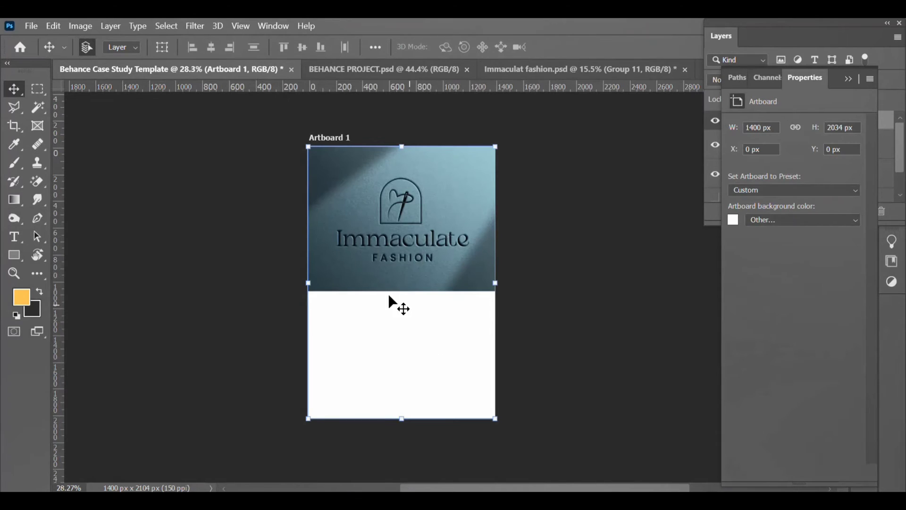
key(shift+v)
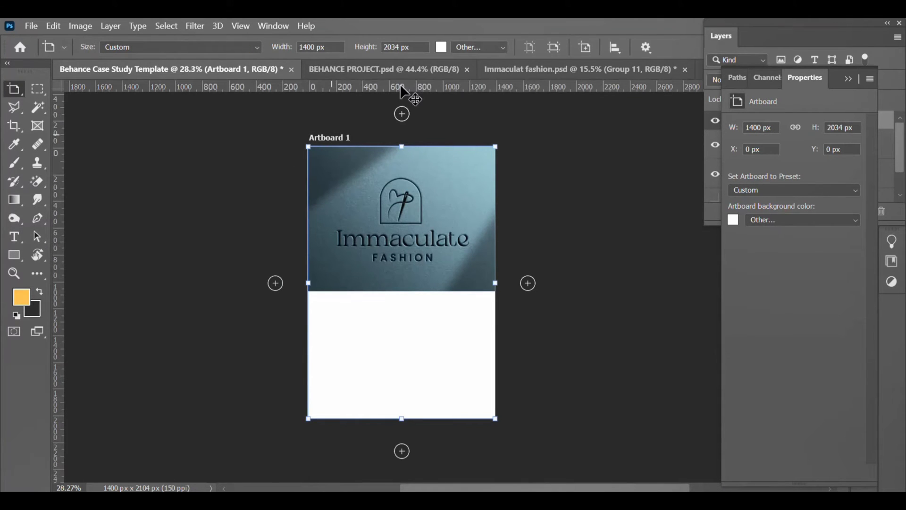
click(441, 48)
click(619, 91)
click(620, 87)
drag(670, 251, 632, 248)
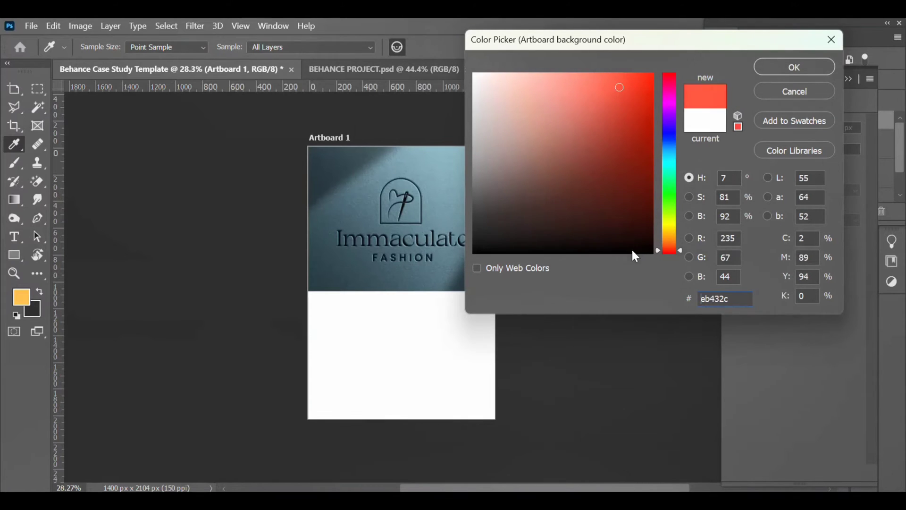
click(790, 62)
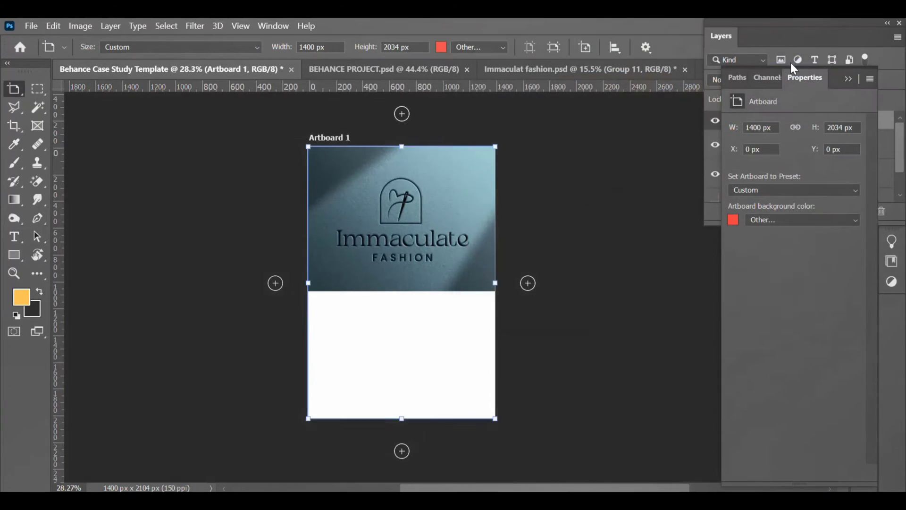
Step: Change the artboard background to white (ffffff) and deselect the artboard
click(441, 47)
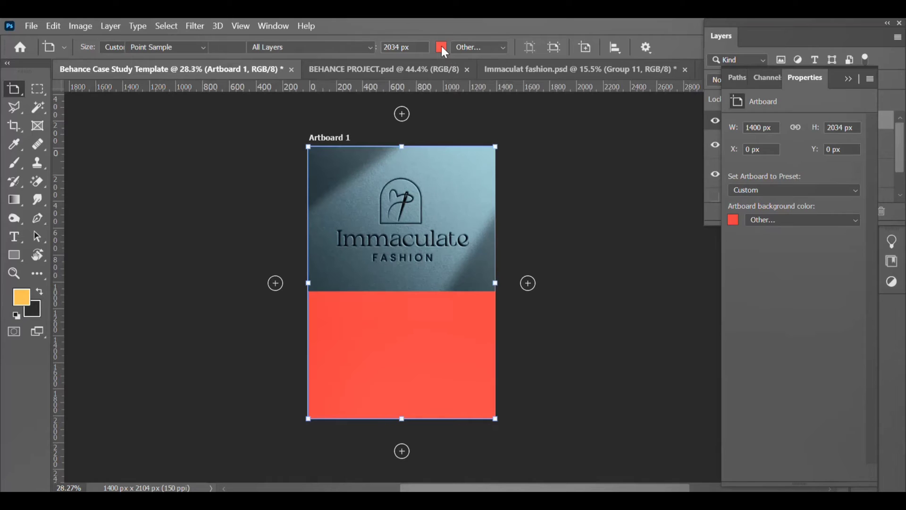
text(ffffff)
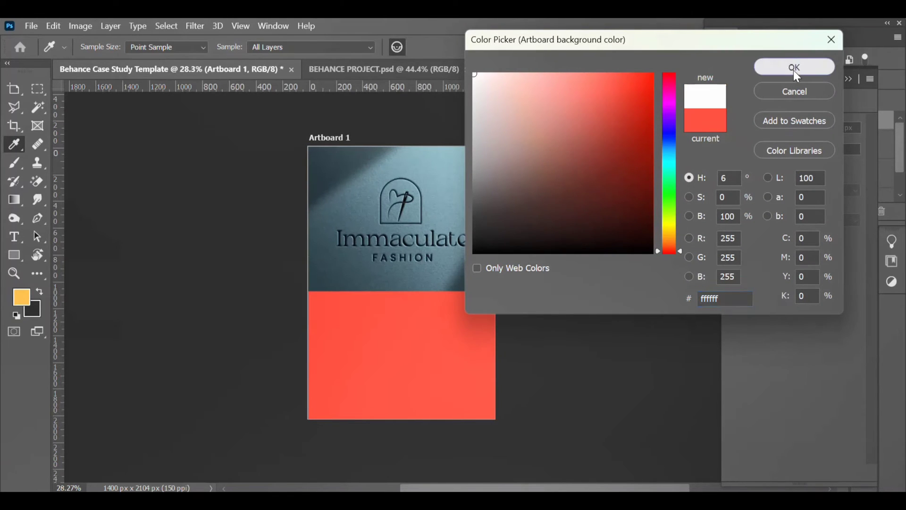
click(791, 66)
click(14, 88)
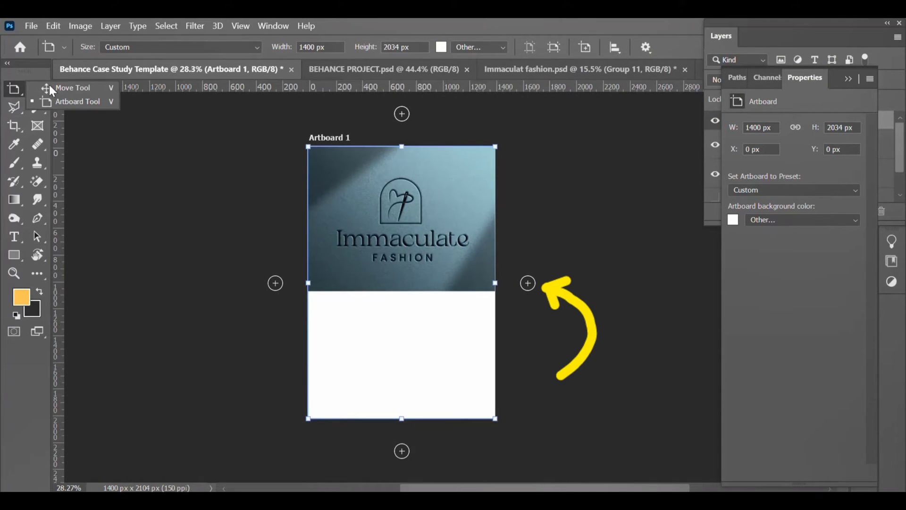
click(70, 85)
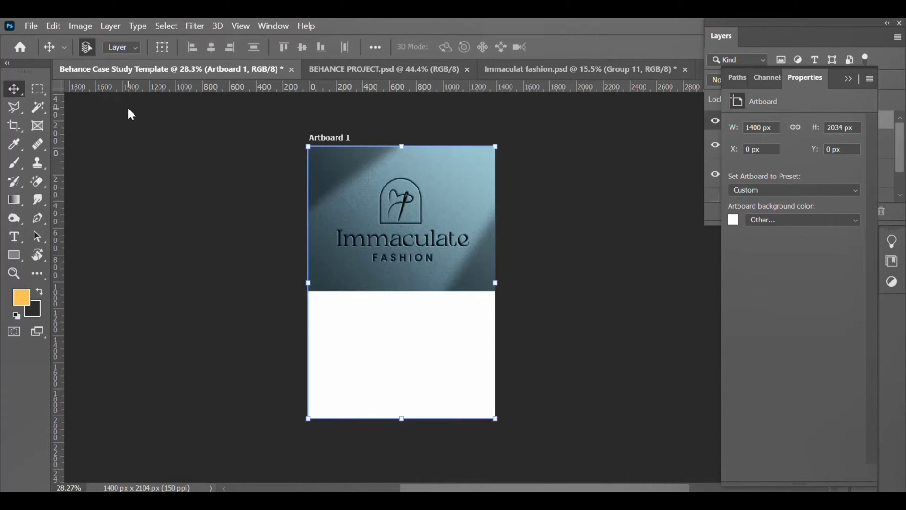
click(550, 233)
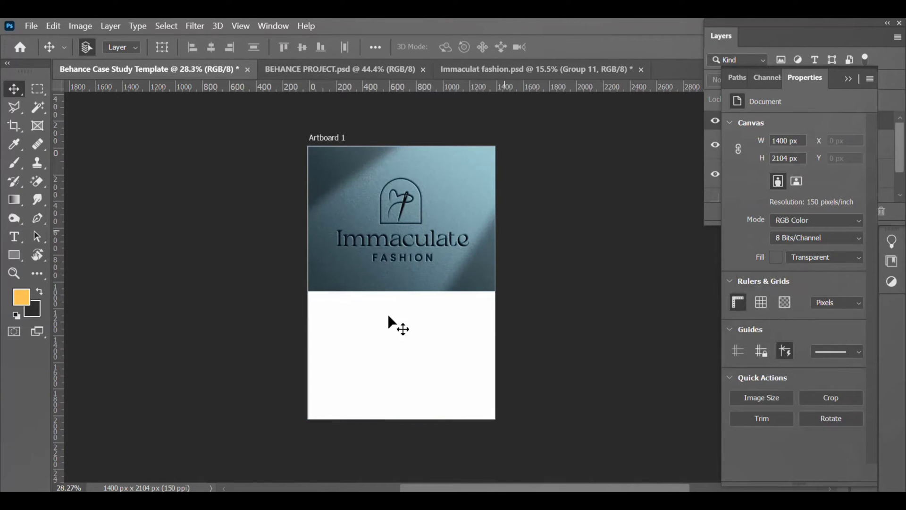
Step: Add the Mission heading starting 'Our' with a placeholder paragraph below the mockup
click(17, 236)
drag(319, 307, 395, 322)
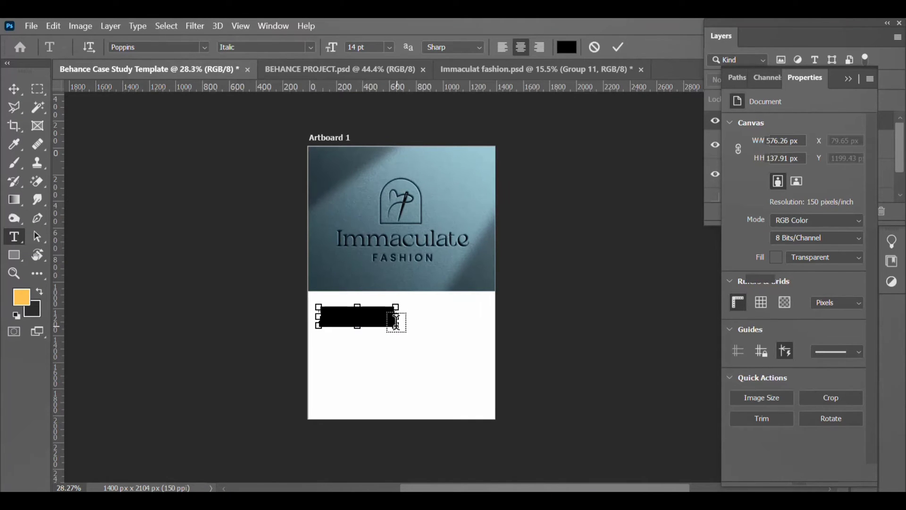
text(Our)
drag(319, 325, 475, 354)
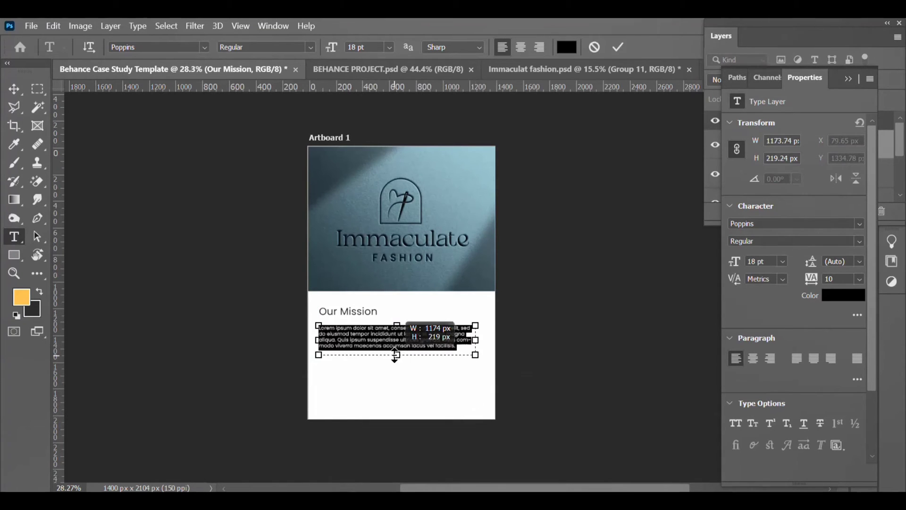
click(618, 47)
Step: Duplicate the heading further down for Creative Direction
key(v)
drag(374, 338, 355, 366)
double_click(338, 363)
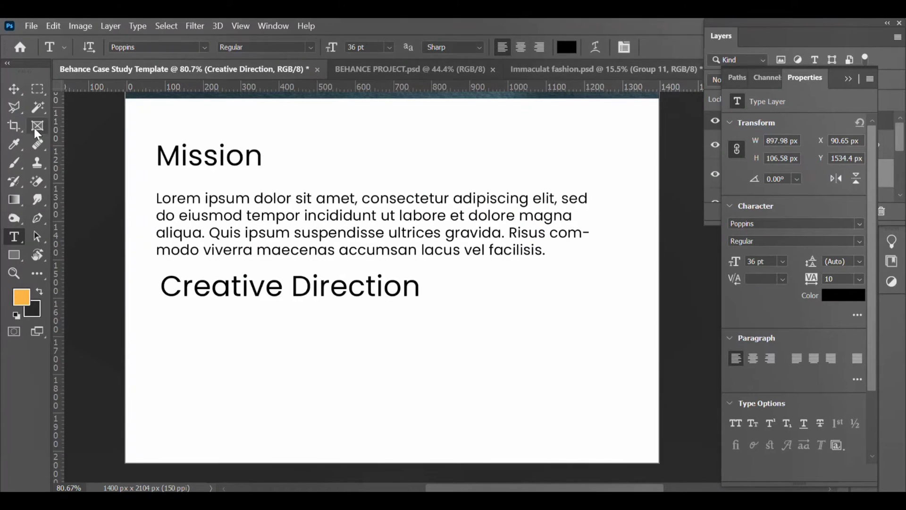
Step: Copy the paragraph under Creative Direction and paste in longer placeholder text
click(14, 89)
drag(292, 231, 198, 265)
key(t)
click(283, 340)
drag(379, 383, 380, 449)
key(ctrl+a)
key(ctrl+v)
scroll(227, 308, down, 1)
drag(603, 350, 618, 349)
click(618, 47)
Step: Nudge the copied paragraph up slightly
key(v)
drag(283, 253, 275, 245)
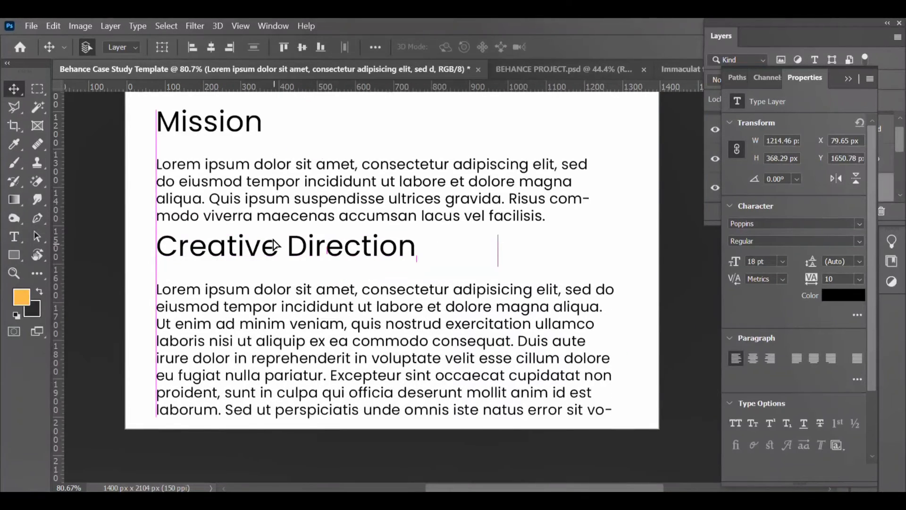
drag(298, 283, 298, 272)
alt+scroll(425, 302, down, 5)
Step: Extend the artboard to 3173 px tall and draw a full-width rectangle across its lower area
key(shift+v)
drag(406, 352, 419, 485)
key(shift+v)
key(u)
drag(303, 347, 509, 470)
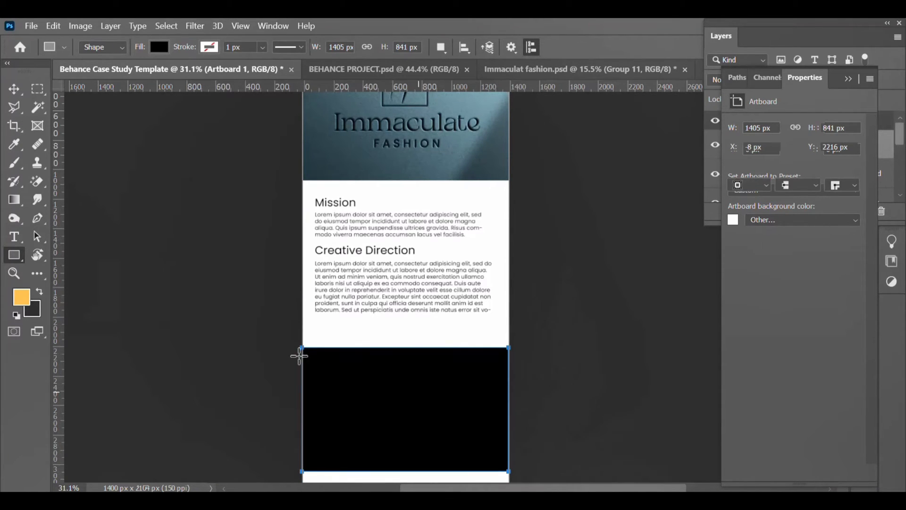
Step: Fill the lower rectangle light pink, scale the Immaculate Fashion logo centred on it, and lengthen the artboard
click(23, 88)
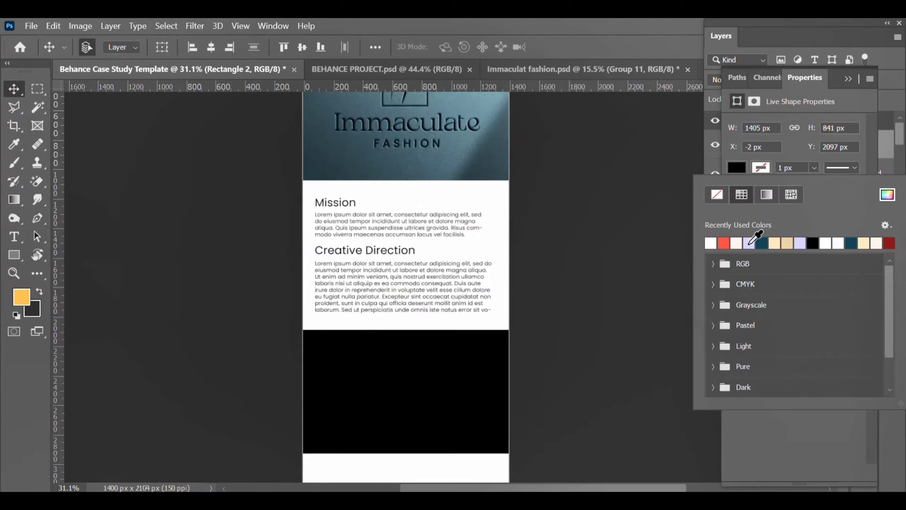
click(737, 240)
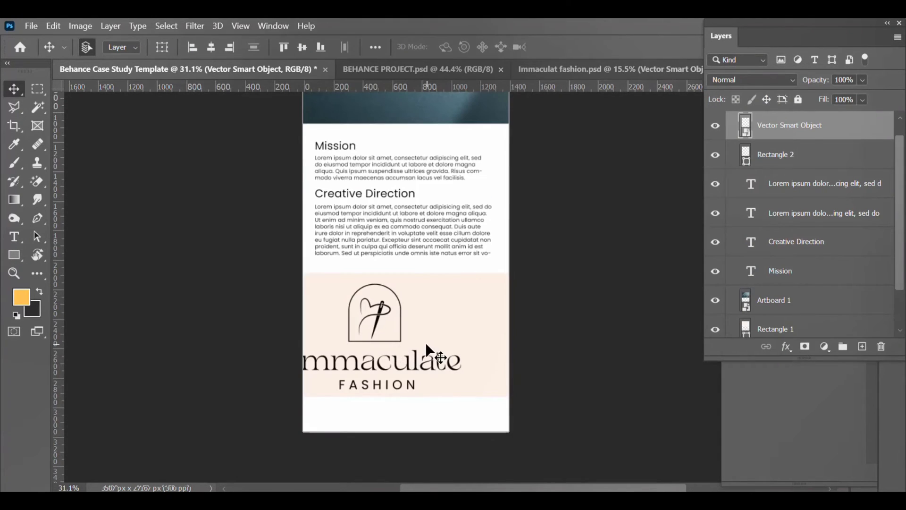
scroll(426, 342, up, 3)
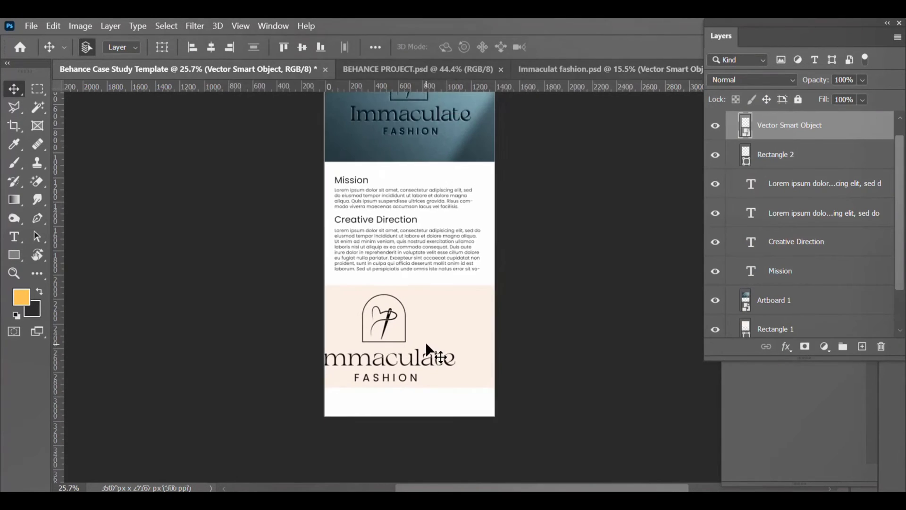
key(ctrl+t)
drag(426, 341, 419, 388)
drag(403, 292, 402, 300)
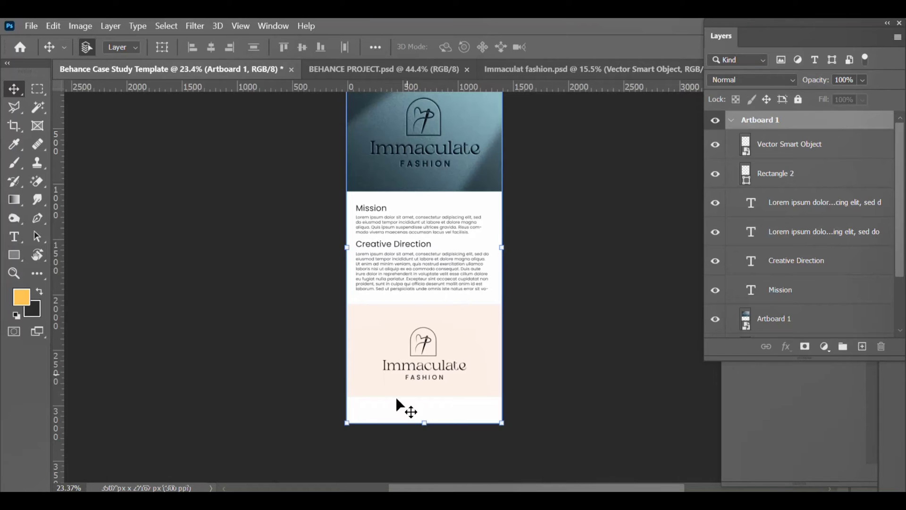
drag(421, 421, 430, 443)
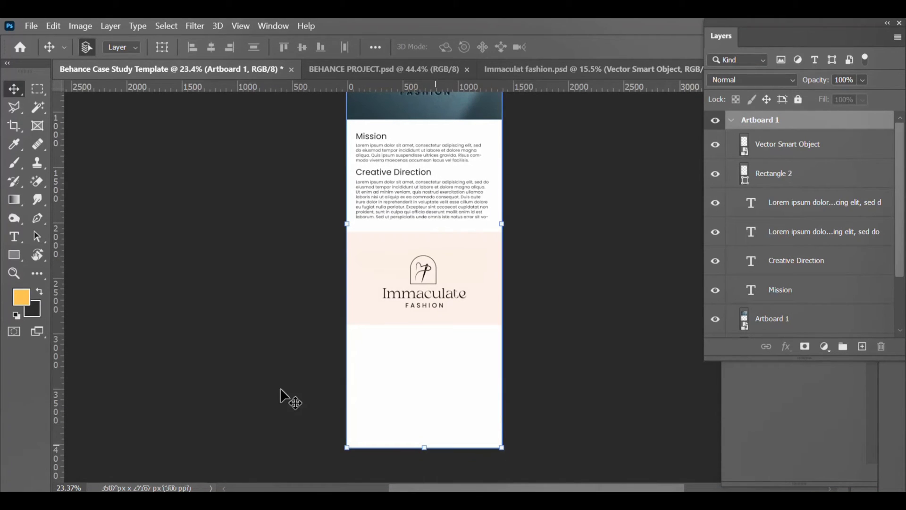
Step: Paste the four colour swatches and open Rectangle 2's fill colour settings
click(228, 156)
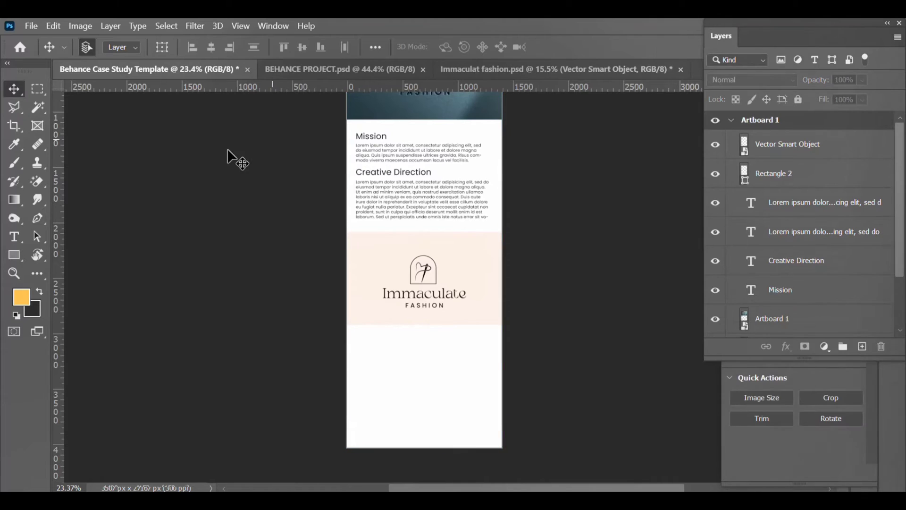
key(ctrl+v)
click(742, 207)
double_click(742, 202)
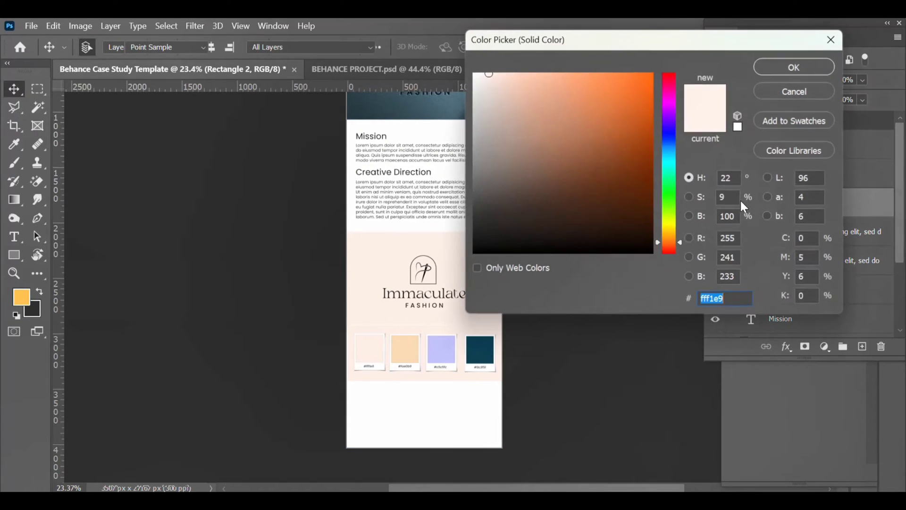
click(792, 91)
click(857, 401)
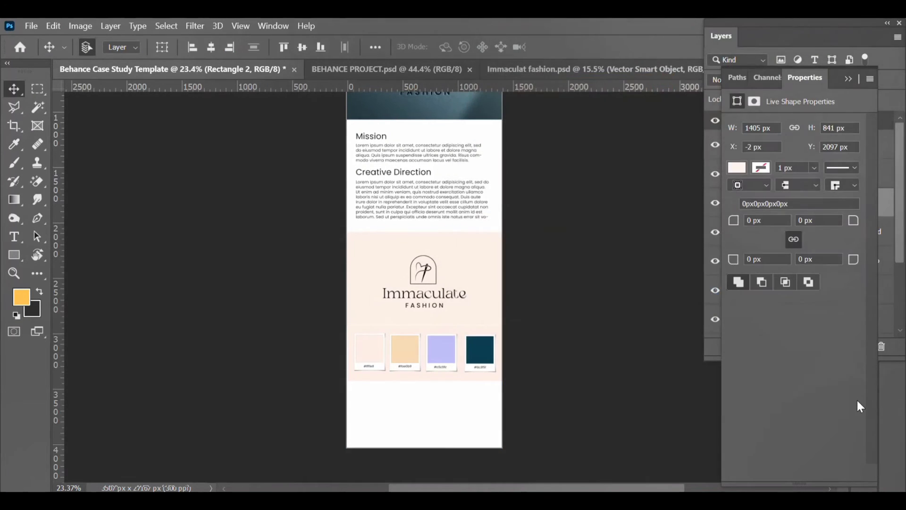
click(732, 166)
Step: Scroll through the artboard to review the navy logo band and pink swatch strip
click(542, 330)
scroll(542, 330, up, 5)
scroll(534, 324, down, 1)
scroll(531, 324, up, 1)
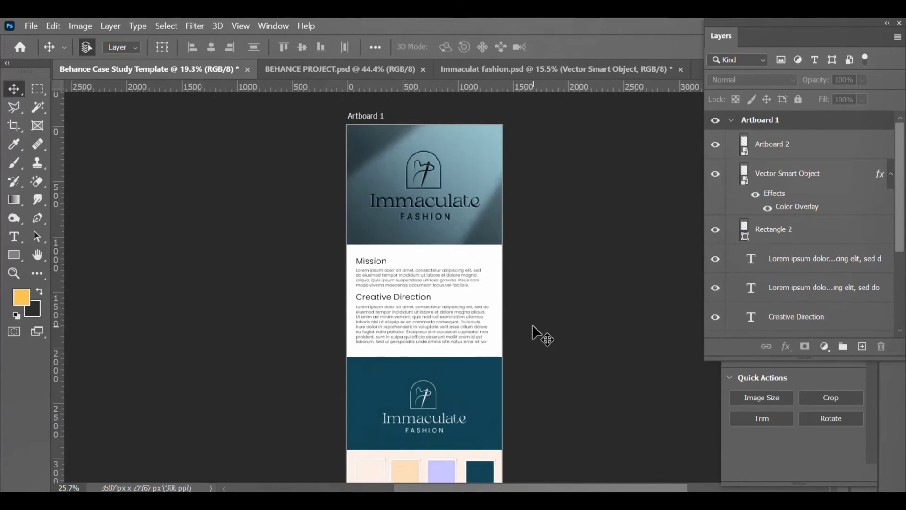
scroll(531, 324, up, 5)
scroll(517, 377, down, 1)
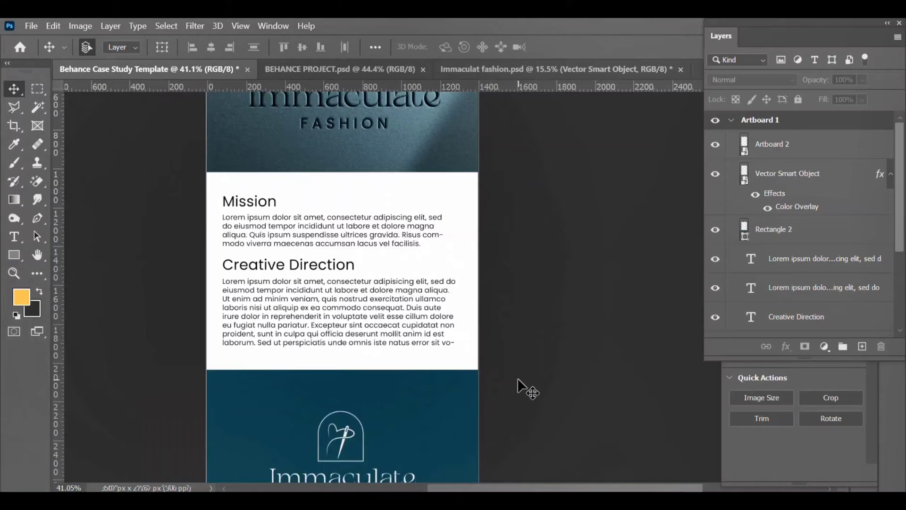
scroll(518, 379, down, 5)
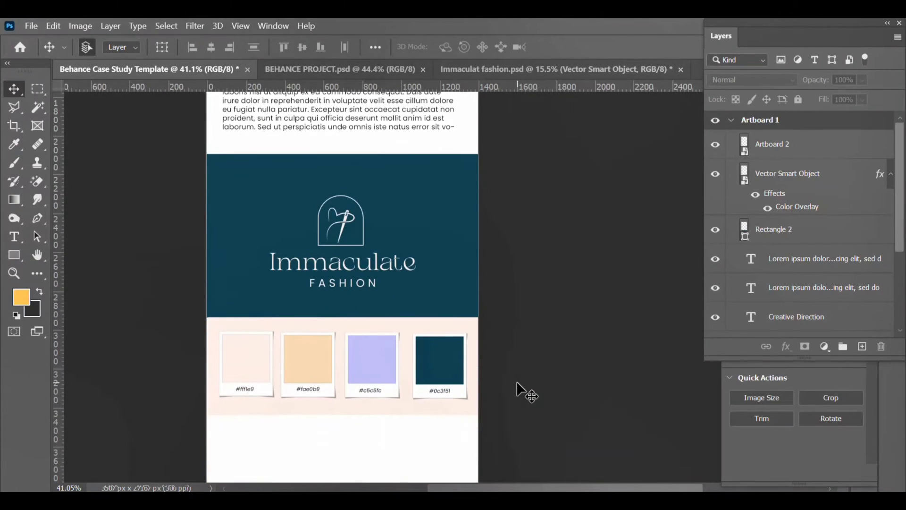
scroll(516, 382, down, 3)
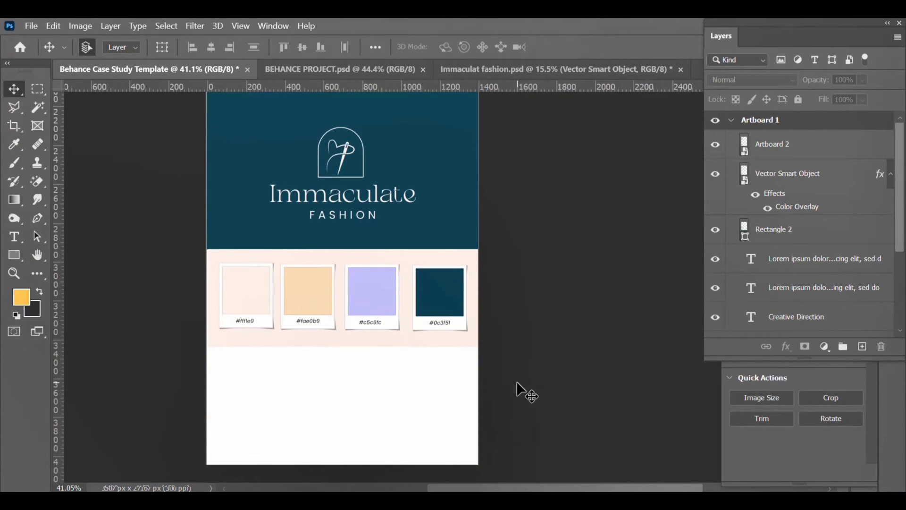
scroll(517, 382, down, 3)
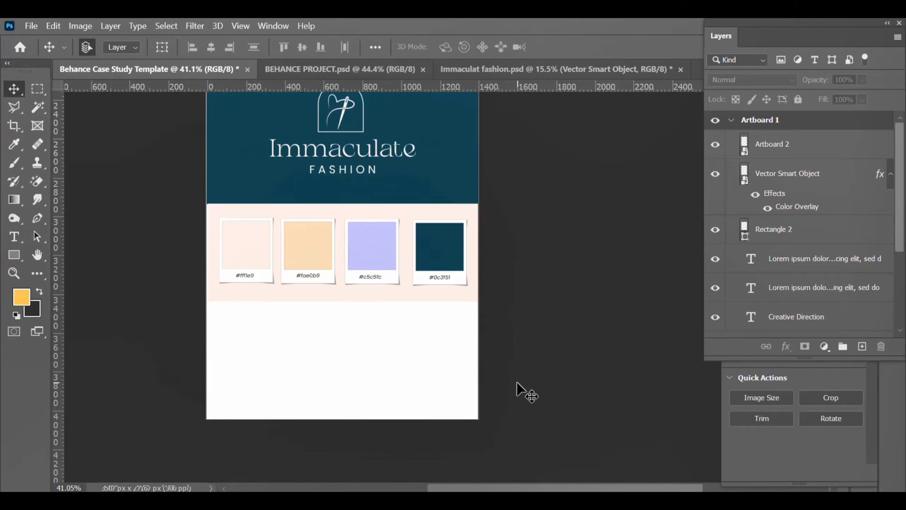
Step: Extend Artboard 1 down to 4550 px tall
click(751, 124)
scroll(360, 425, down, 1)
drag(340, 373, 342, 469)
scroll(364, 432, down, 1)
scroll(358, 427, down, 1)
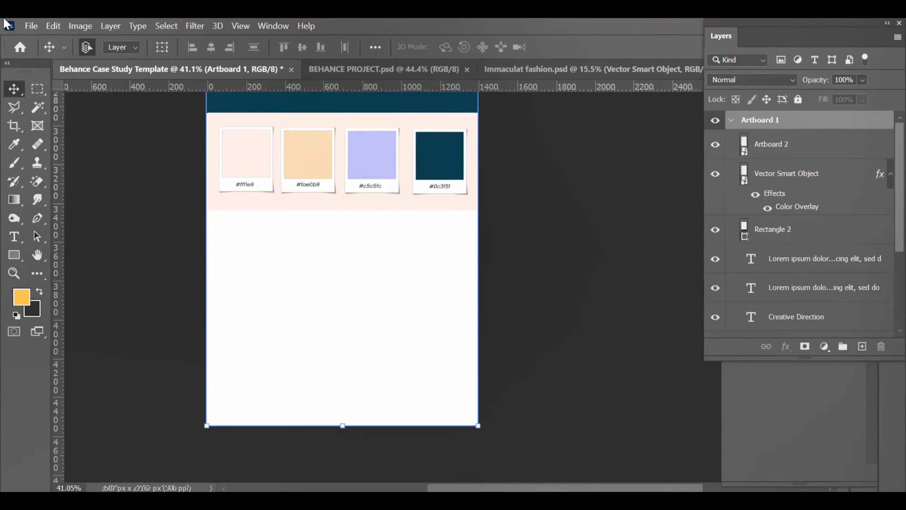
Step: Paste the logo-construction and logo-variation panels and centre them horizontally
key(ctrl+v)
scroll(423, 323, up, 2)
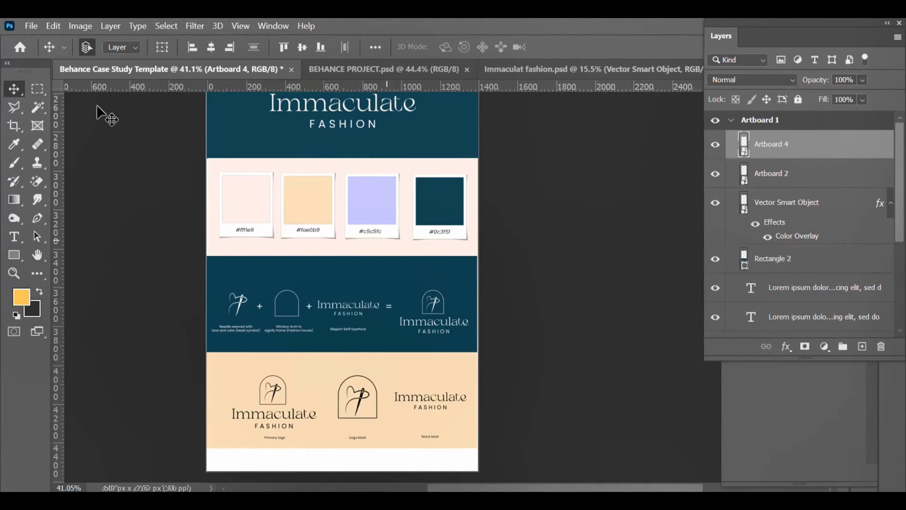
click(211, 47)
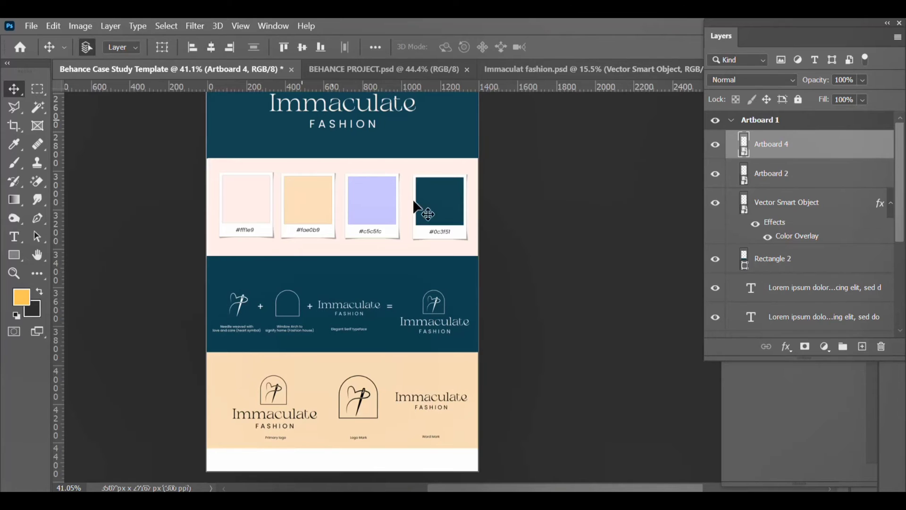
scroll(481, 293, up, 1)
scroll(481, 293, down, 2)
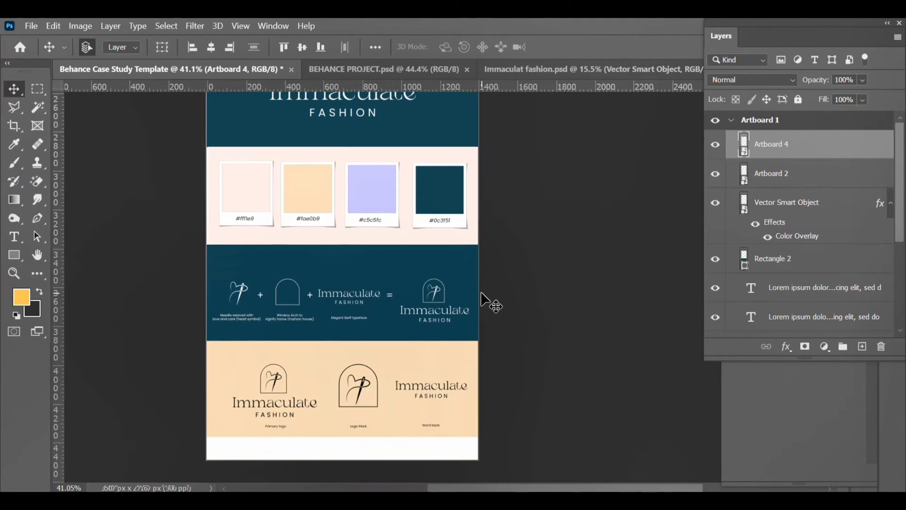
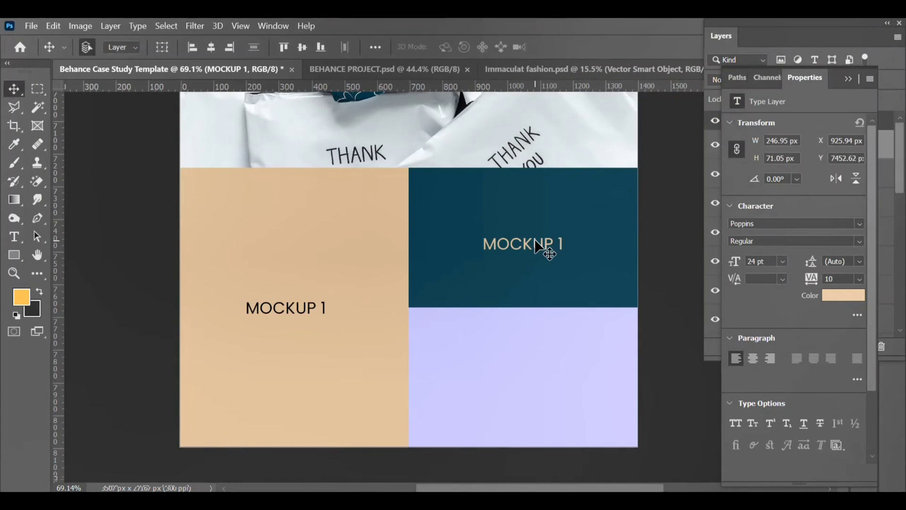
Step: Change the teal block's label to MOCKUP 2 and place a copy in the lavender block
double_click(535, 244)
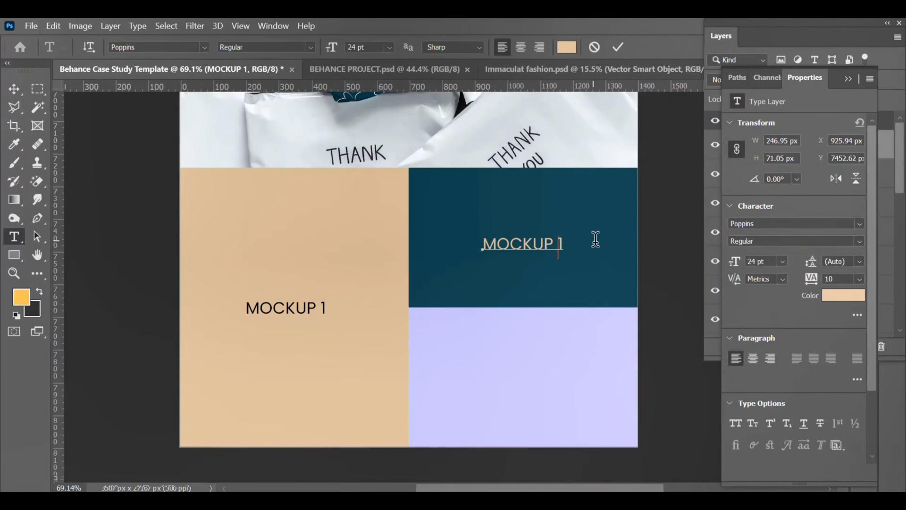
key(BackSpace)
text(2)
key(ctrl+Return)
drag(526, 256, 518, 390)
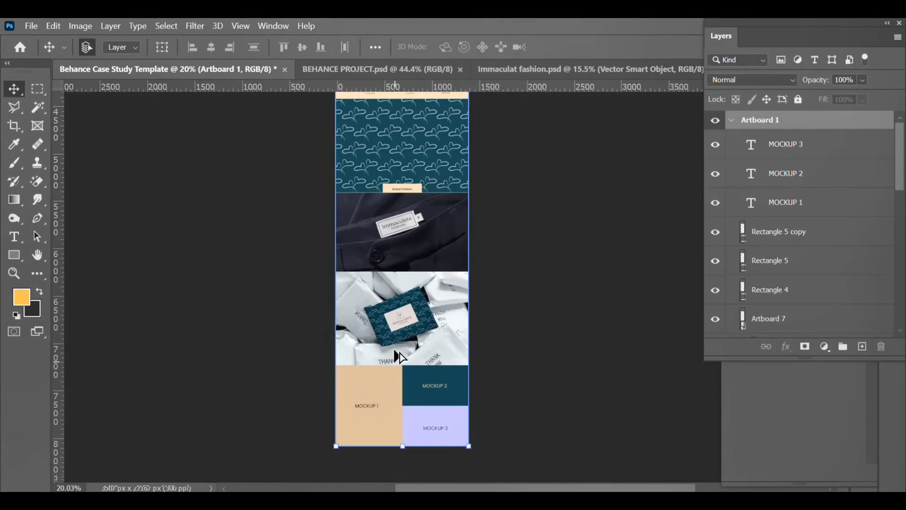
Step: Extend the artboard downward and fill the new bottom area with a white rectangle
scroll(395, 340, up, 10)
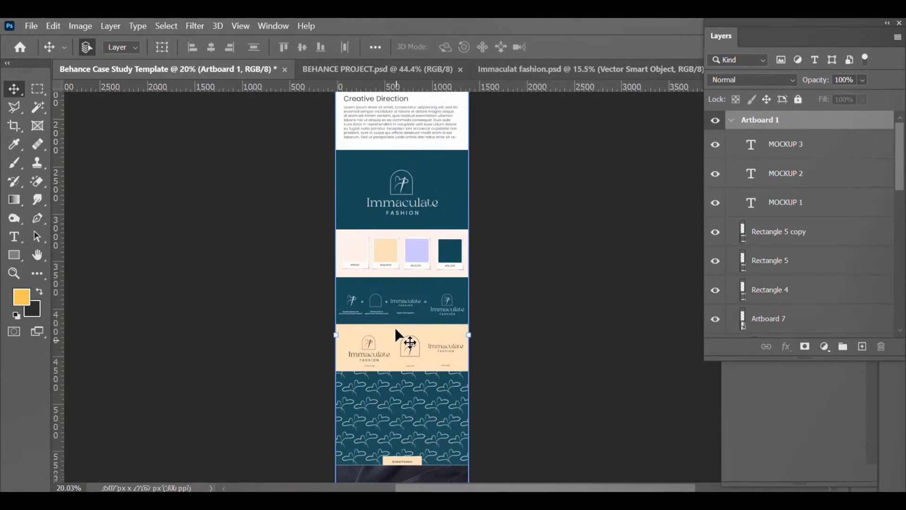
scroll(395, 339, down, 10)
scroll(401, 340, up, 1)
scroll(409, 346, up, 7)
drag(396, 326, 406, 466)
click(13, 254)
mouse_move(255, 325)
mouse_down()
mouse_move(513, 464)
mouse_move(543, 467)
mouse_up()
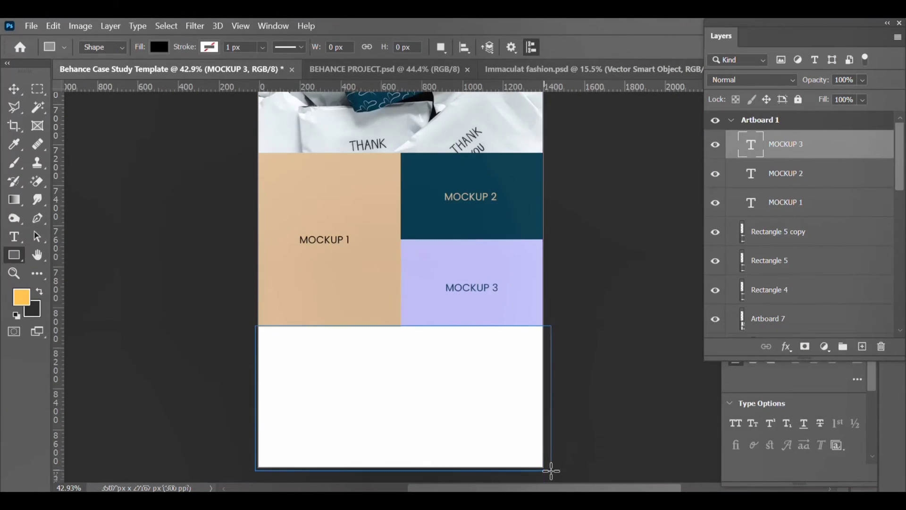
Step: Add a THANK YOU heading in the white section, roughly centred
key(t)
click(348, 402)
text(THANK YOU)
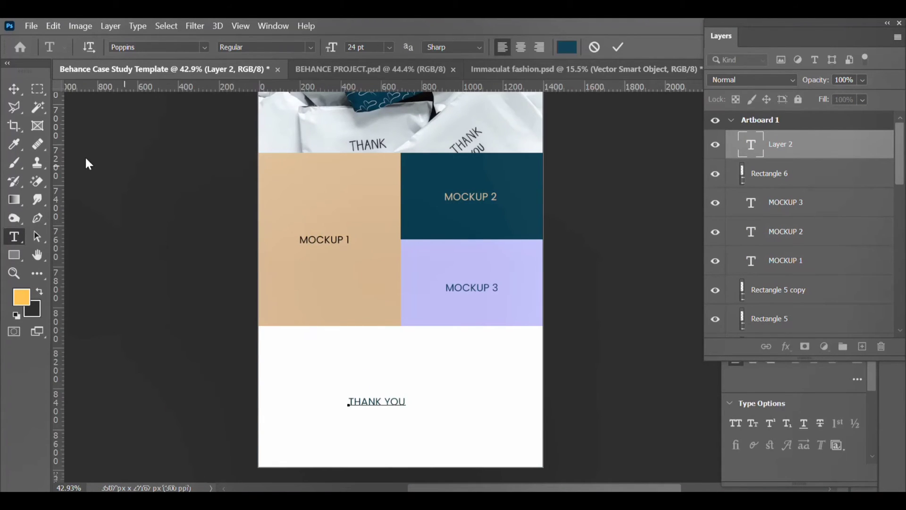
click(14, 88)
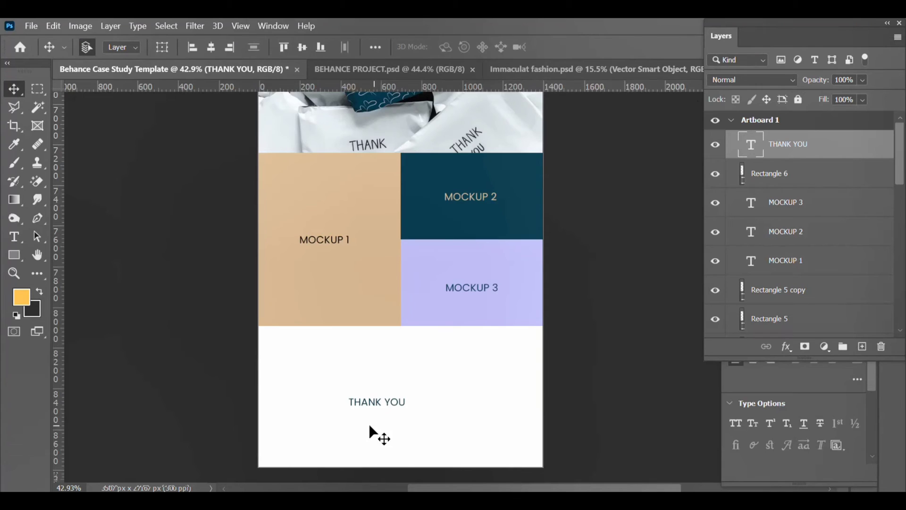
drag(396, 404, 420, 390)
Step: Make the THANK YOU heading Bold 48 pt and centre it horizontally on the artboard
click(816, 380)
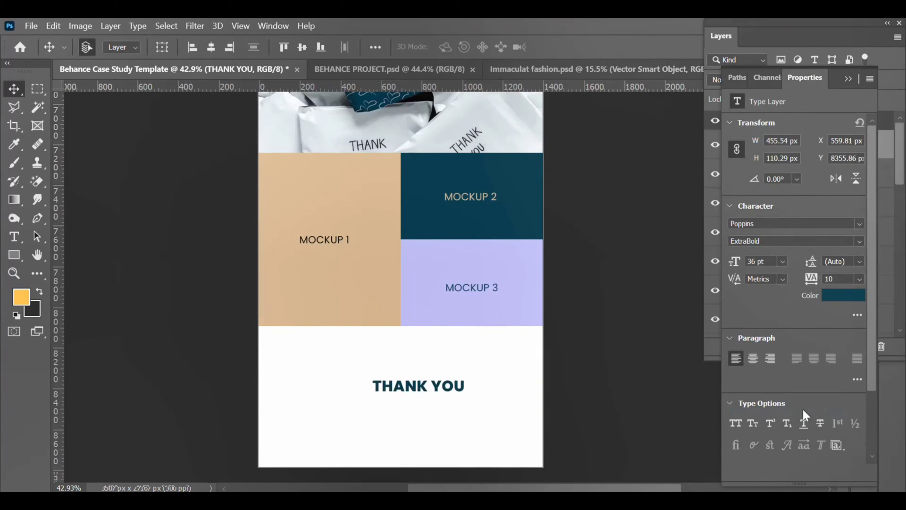
click(852, 240)
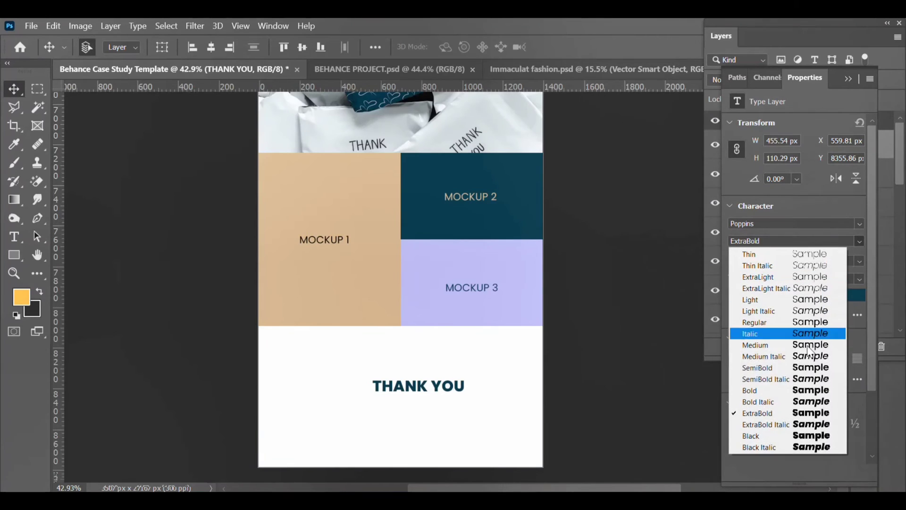
click(809, 394)
click(782, 261)
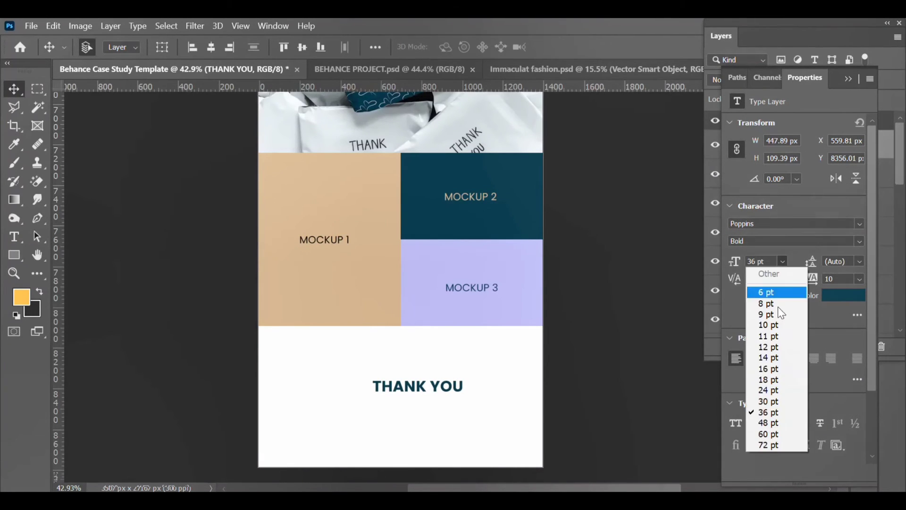
click(764, 423)
click(209, 47)
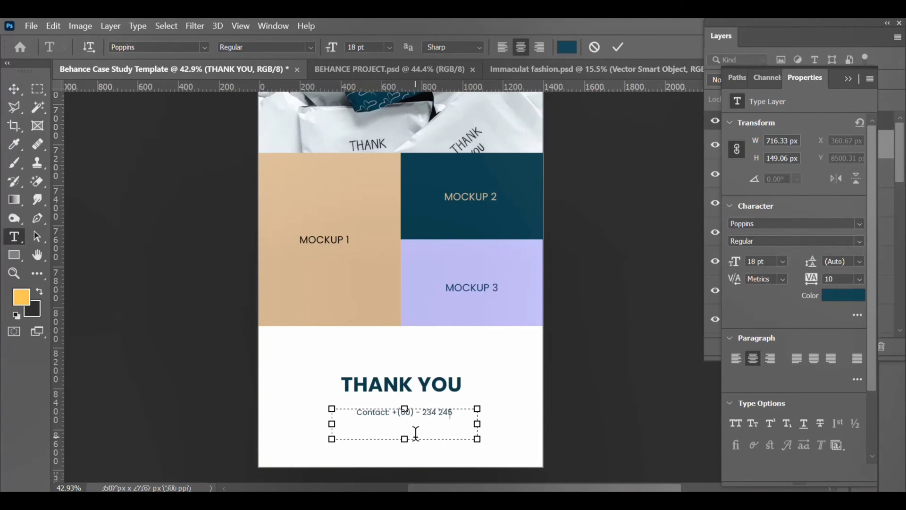
Step: Complete the contact lines with the phone number, e-mail address and Instagram handle
key(BackSpace)
key(BackSpace)
key(BackSpace)
key(BackSpace)
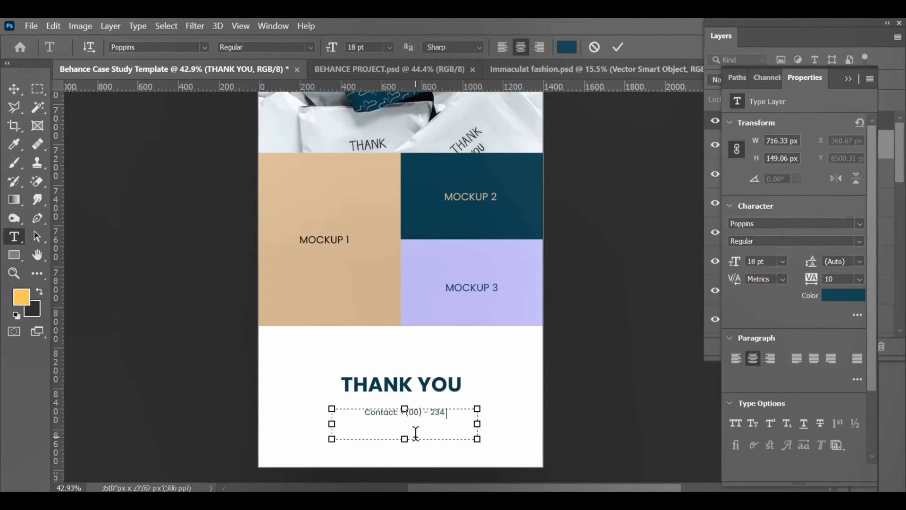
text(567)
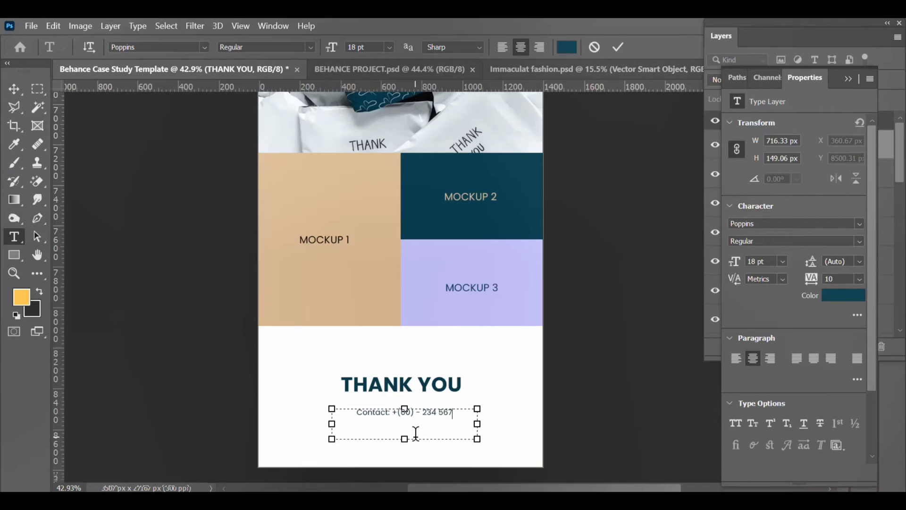
text( 8)
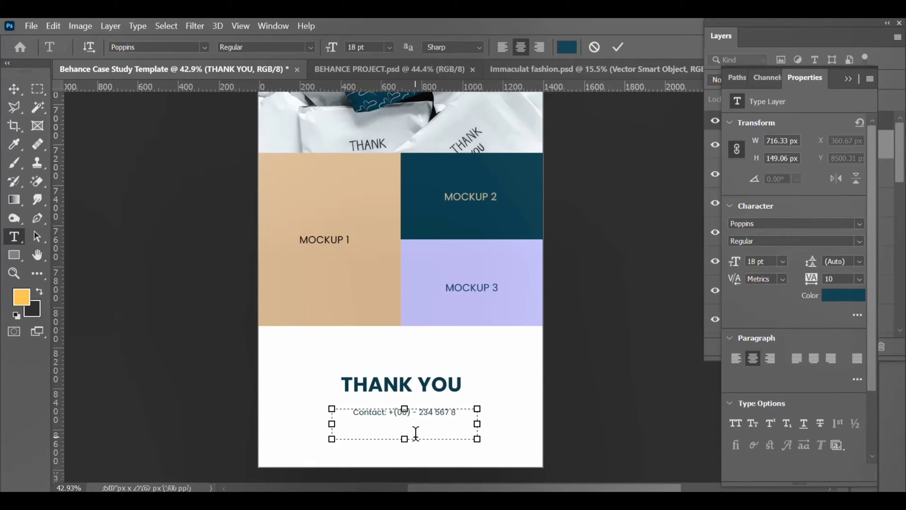
text(901)
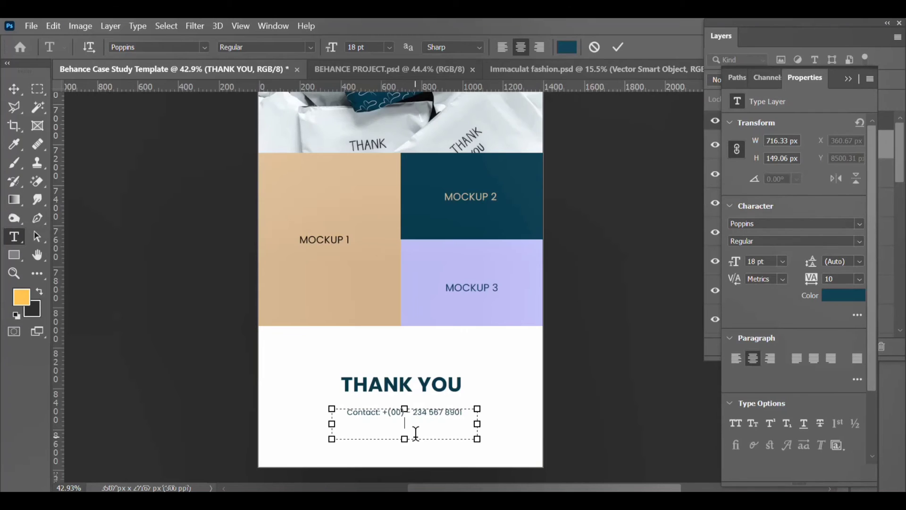
key(Return)
text(Email)
text(:)
text( email)
key(BackSpace)
key(BackSpace)
key(BackSpace)
key(BackSpace)
key(BackSpace)
key(BackSpace)
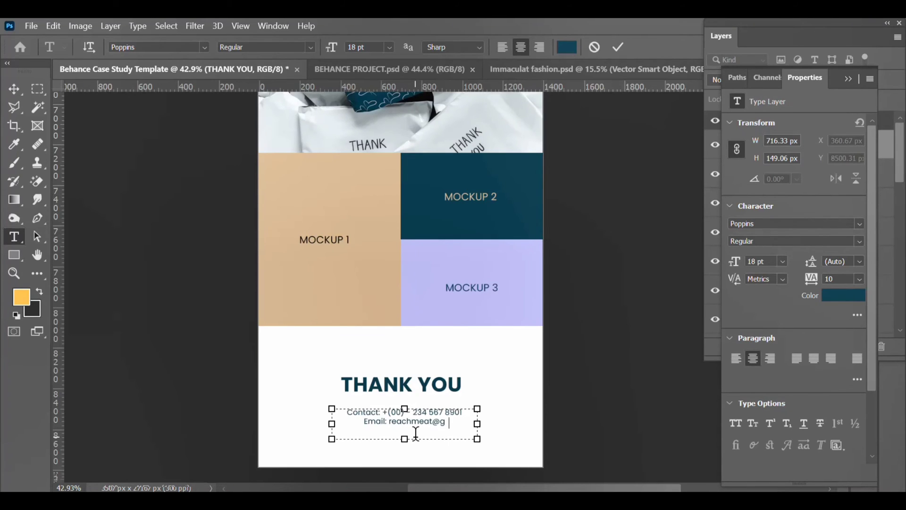
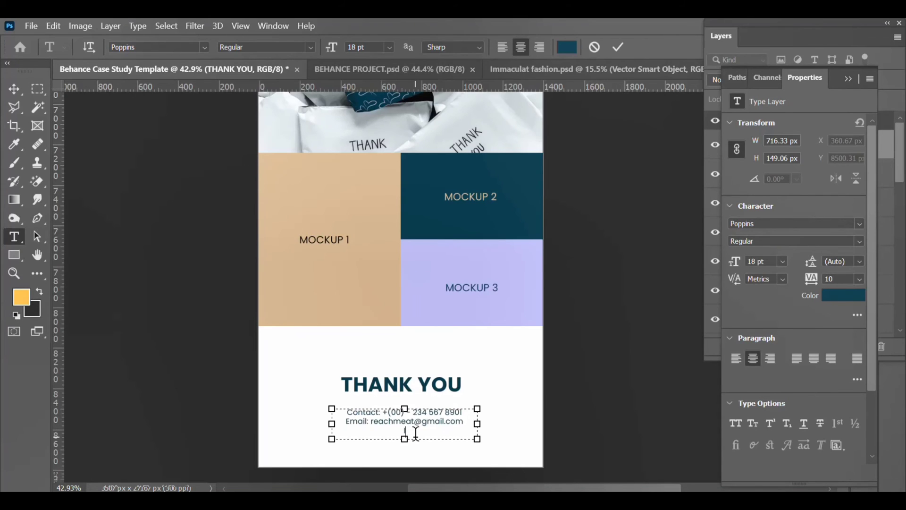
text(Instagram: @yourdesigner)
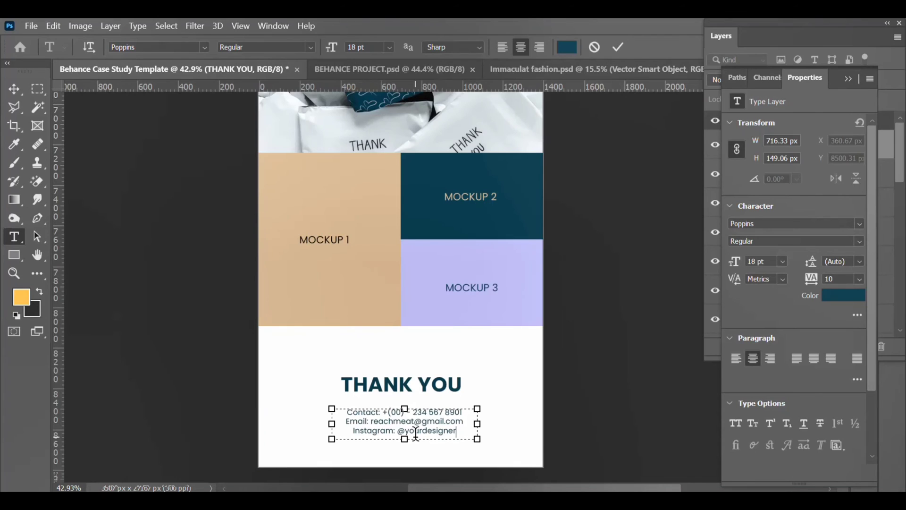
Step: Centre-align the THANK YOU heading and MOCKUP 1 label, re-centring the heading on the artboard
click(14, 89)
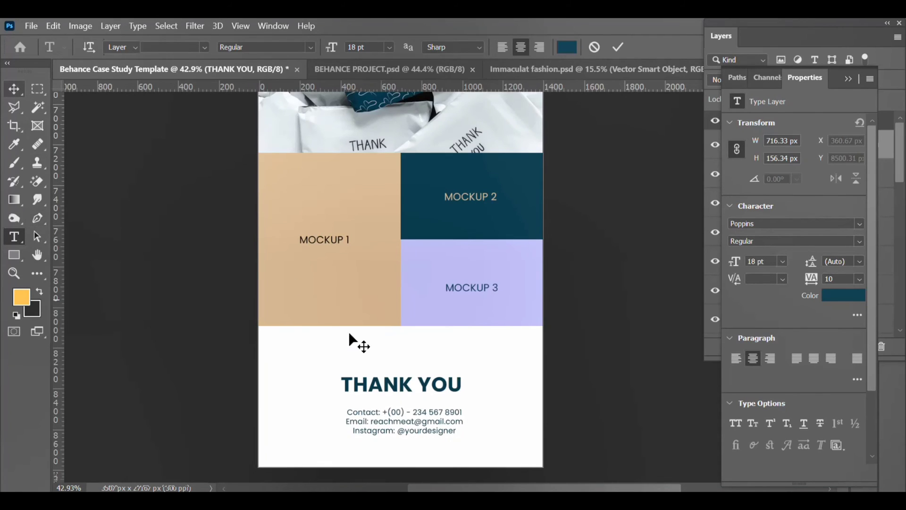
click(389, 390)
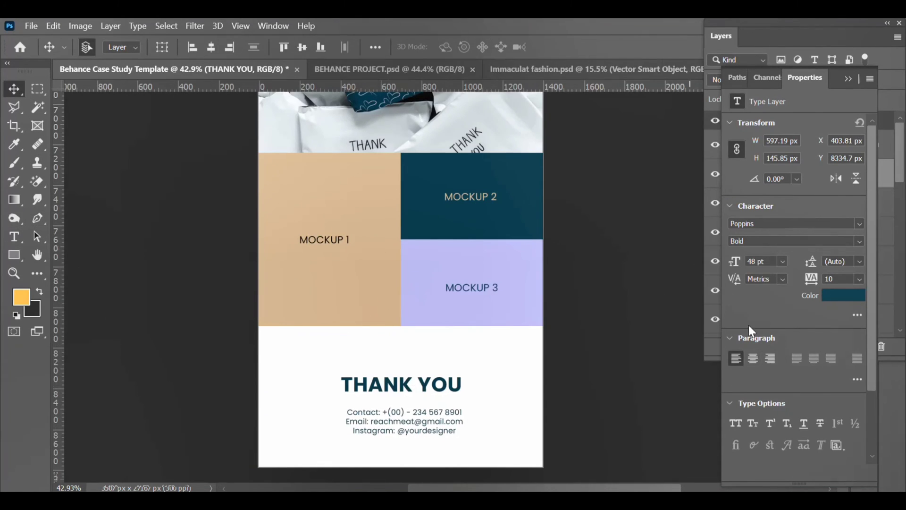
click(757, 357)
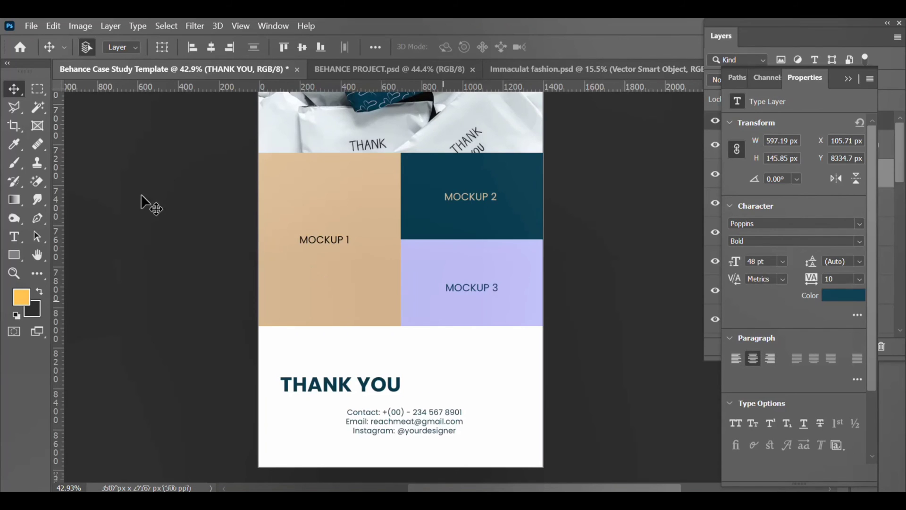
click(217, 49)
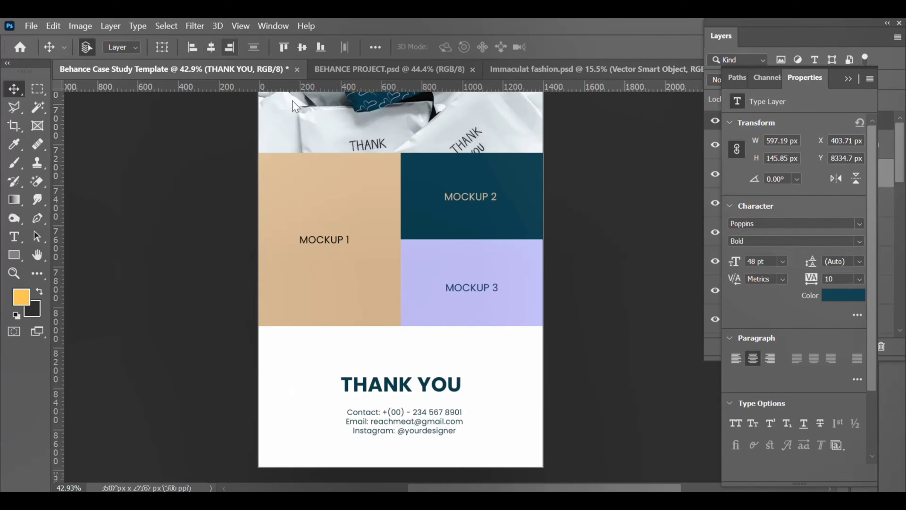
click(329, 238)
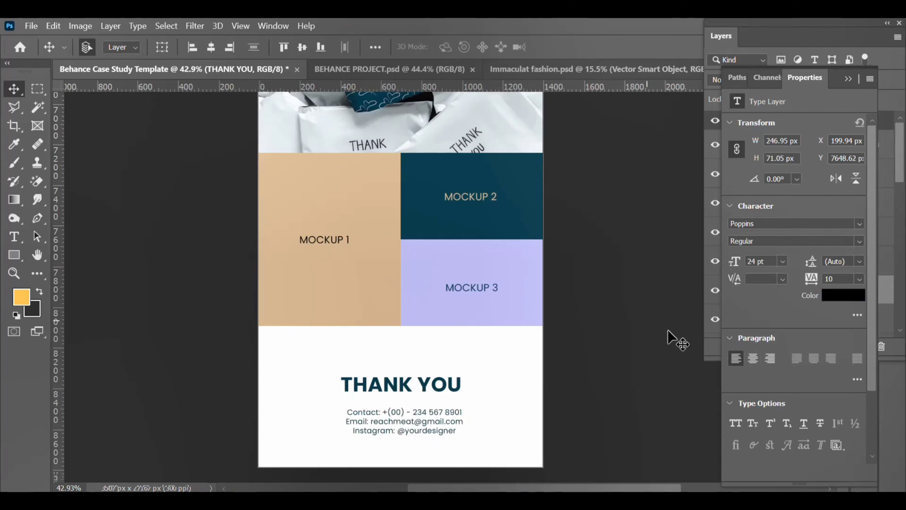
click(753, 358)
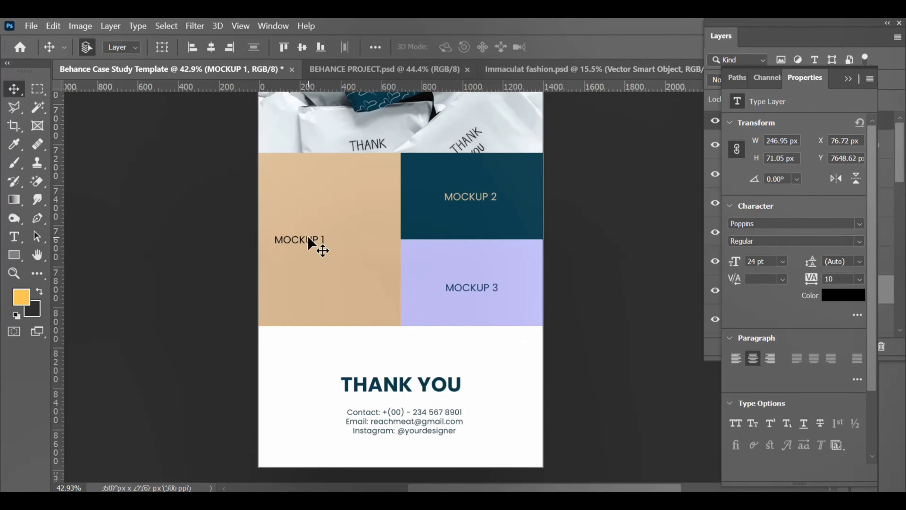
click(472, 287)
scroll(462, 227, up, 10)
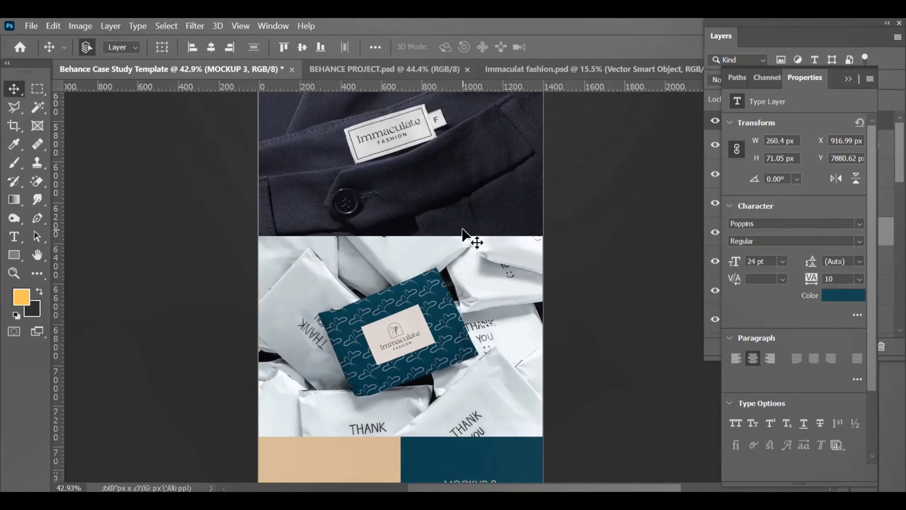
scroll(461, 227, up, 5)
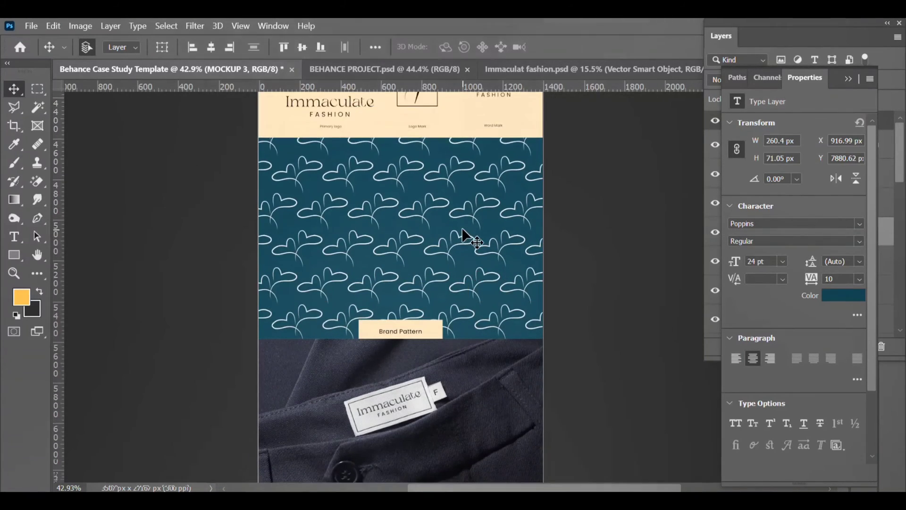
scroll(463, 231, up, 5)
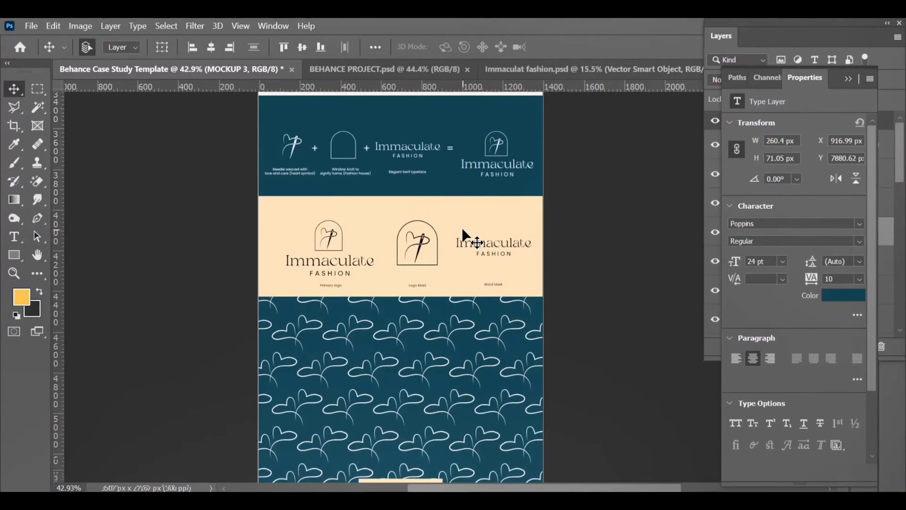
scroll(462, 229, up, 5)
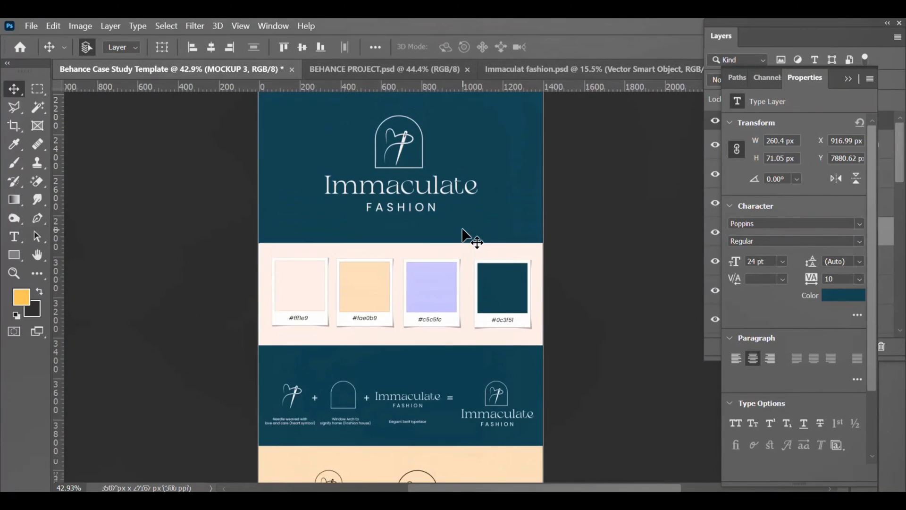
scroll(462, 229, up, 5)
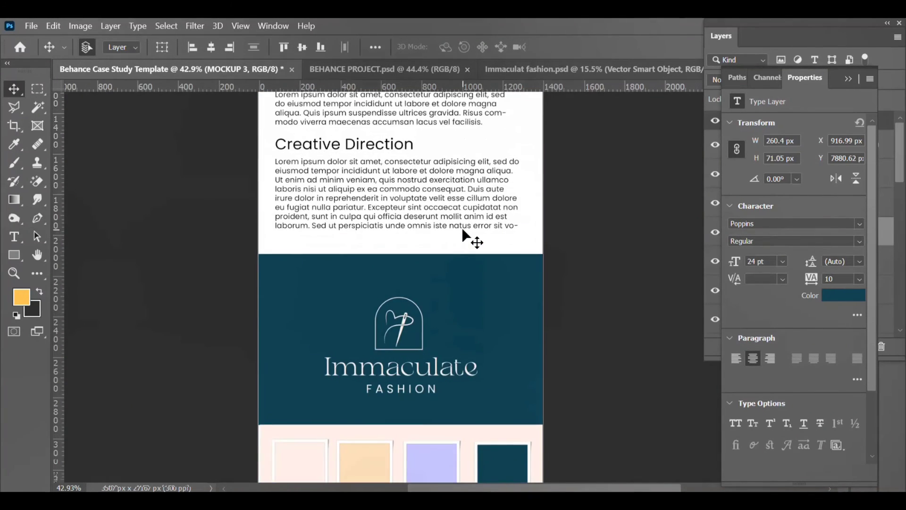
scroll(462, 227, up, 5)
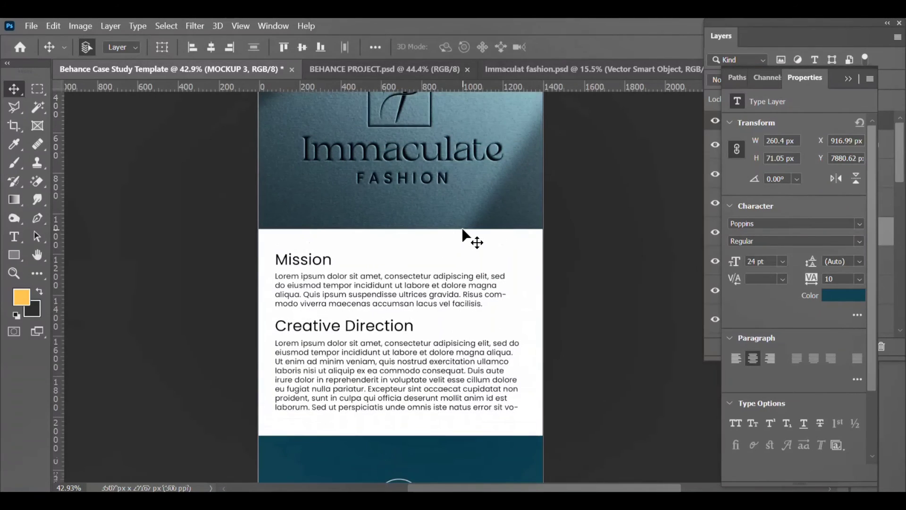
scroll(462, 230, up, 5)
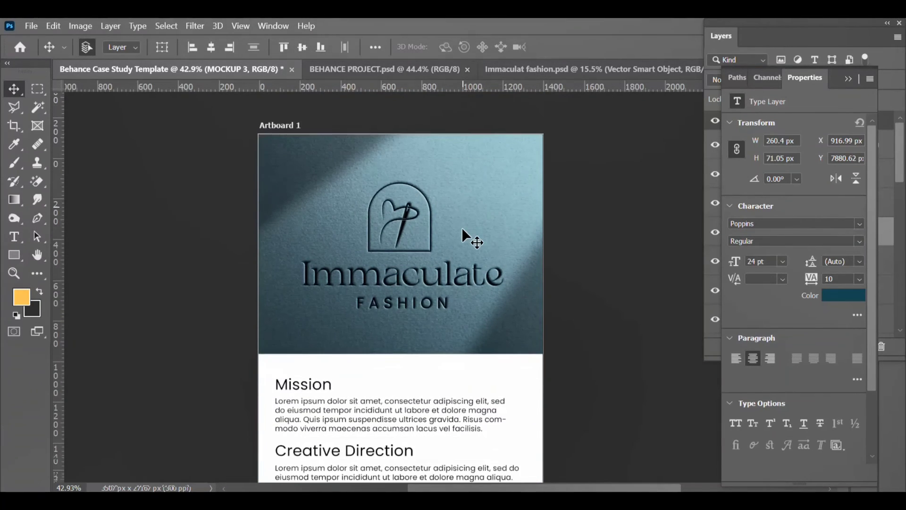
scroll(462, 228, down, 3)
scroll(461, 228, up, 2)
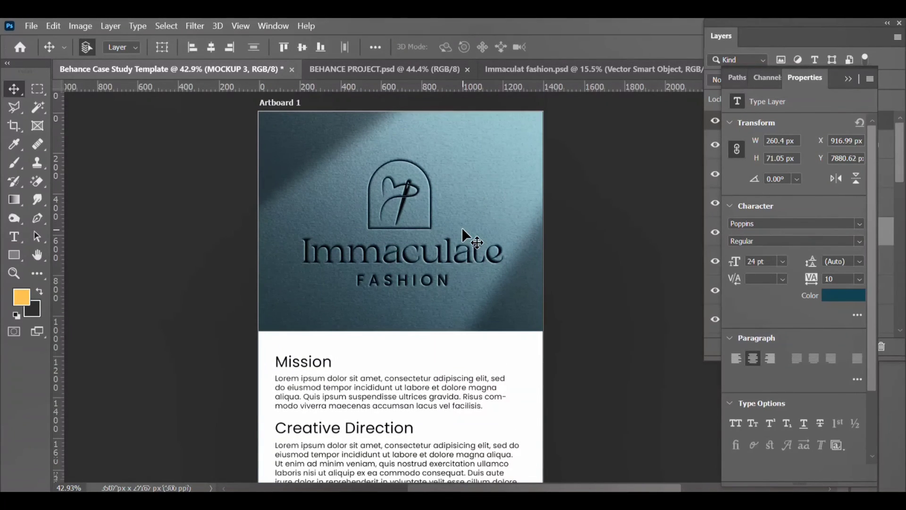
scroll(462, 228, down, 4)
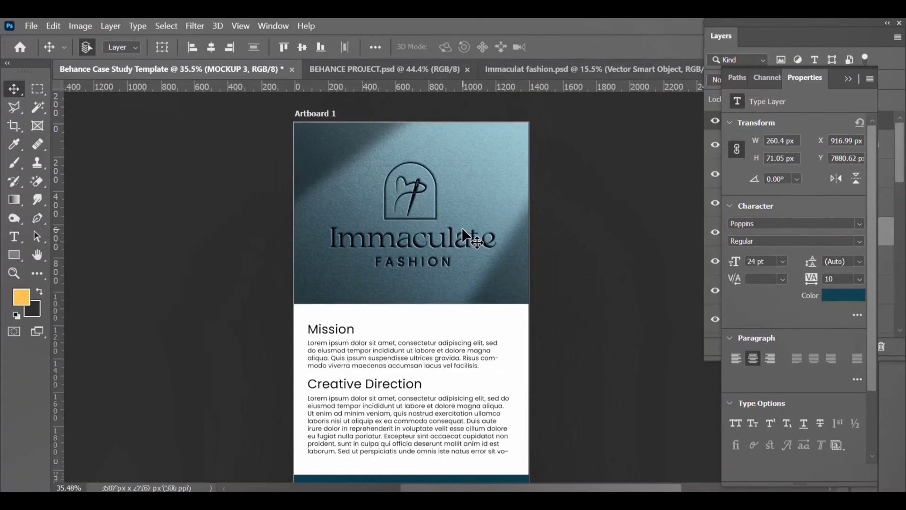
scroll(462, 227, down, 2)
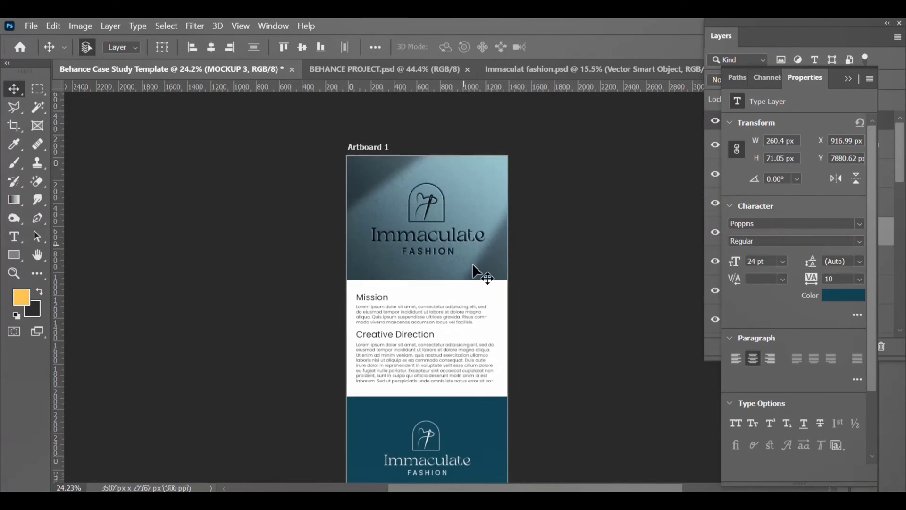
scroll(473, 271, down, 2)
scroll(473, 273, down, 5)
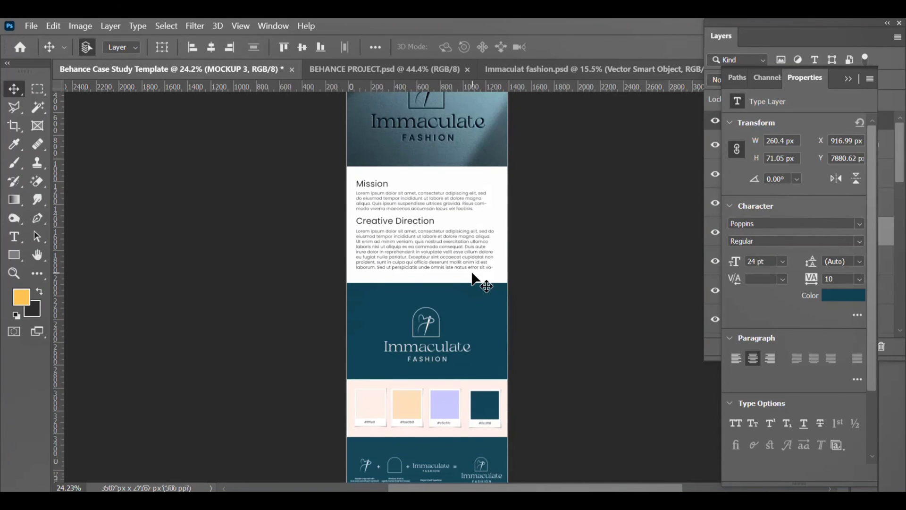
scroll(472, 273, down, 5)
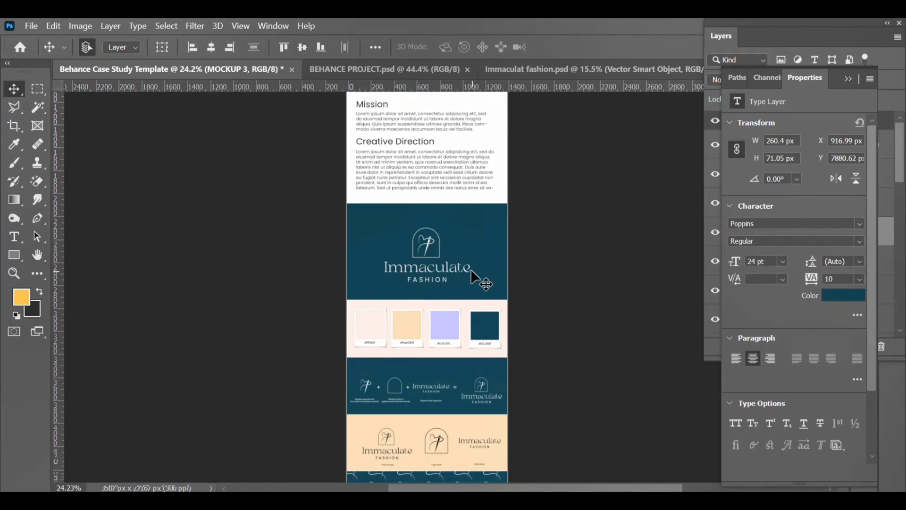
scroll(470, 267, down, 2)
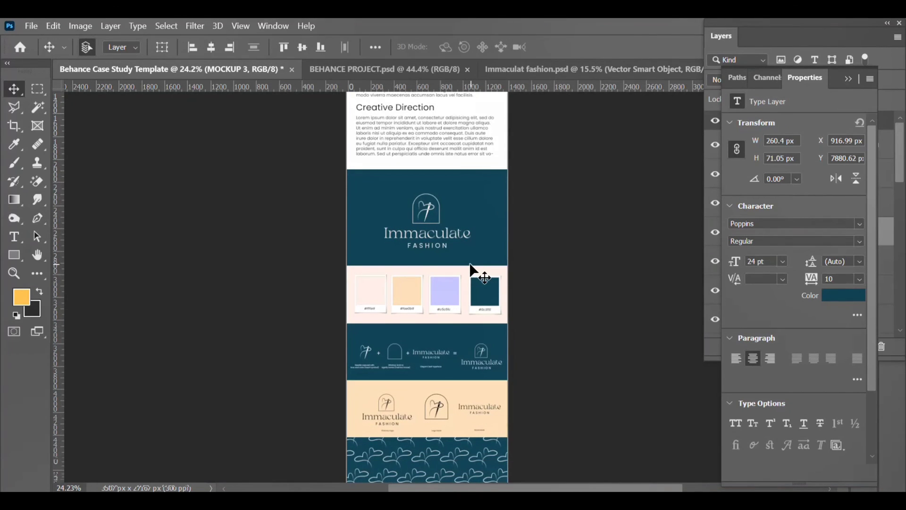
scroll(470, 266, down, 3)
scroll(470, 267, down, 4)
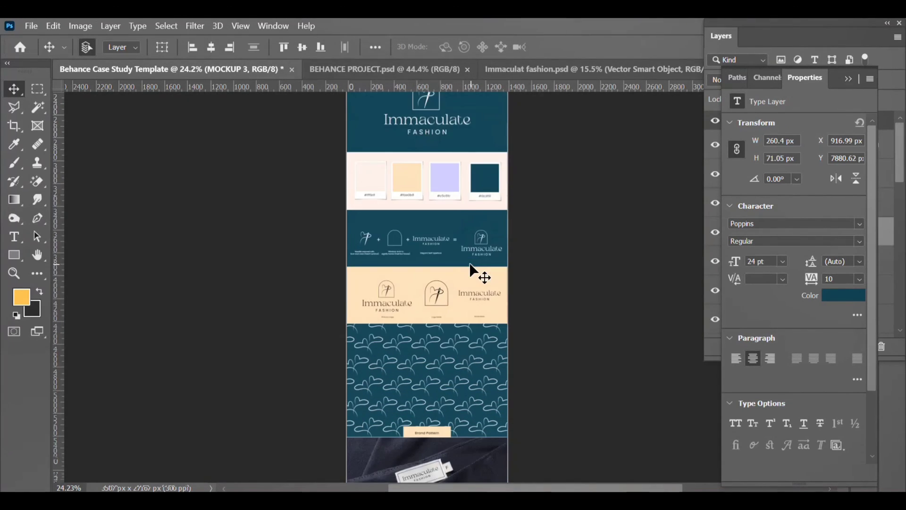
scroll(470, 265, down, 4)
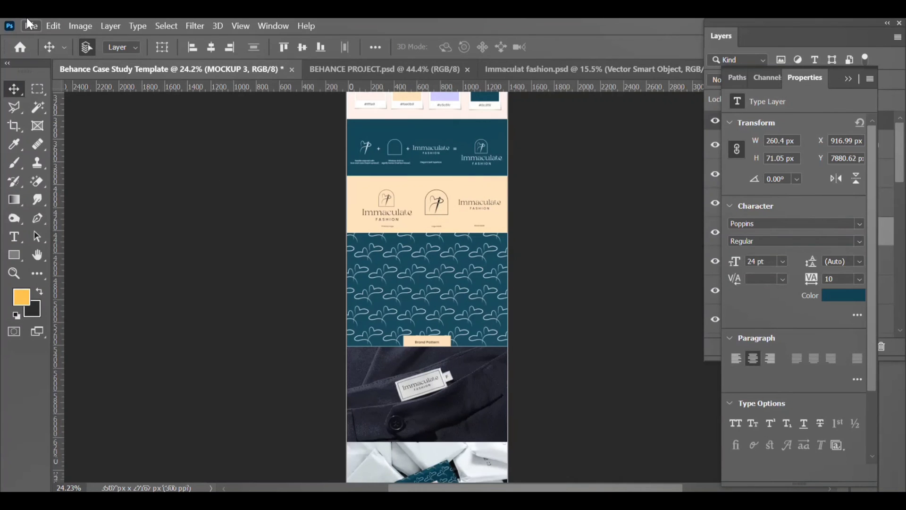
Step: Open File > Export > Export As for the artboard as a 100% quality JPG
click(26, 20)
mouse_move(54, 25)
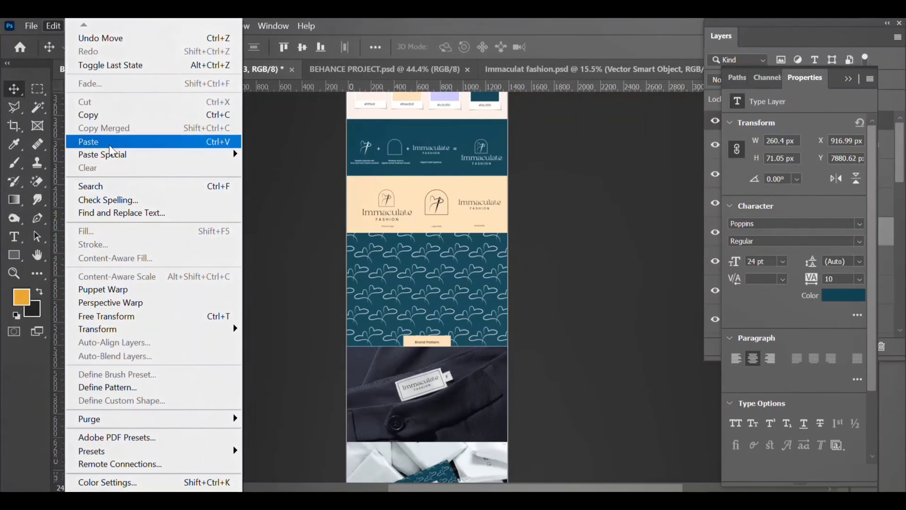
mouse_move(196, 229)
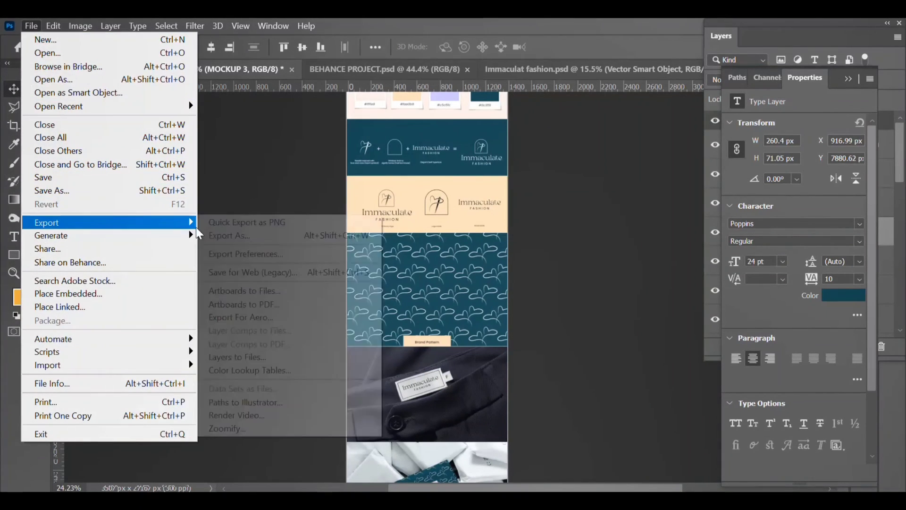
click(288, 239)
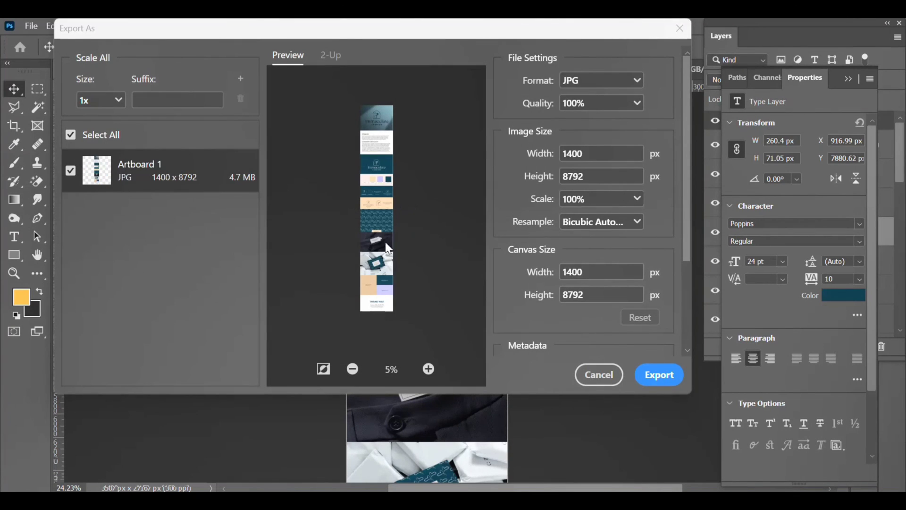
Step: Zoom in on the export preview of the 1400 × 8792 px artboard
click(428, 368)
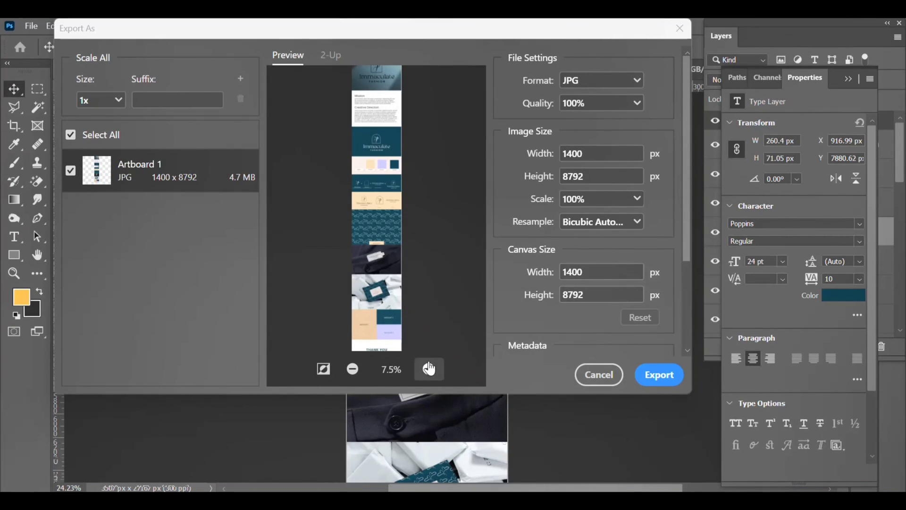
click(428, 369)
click(428, 368)
click(429, 368)
scroll(405, 300, up, 2)
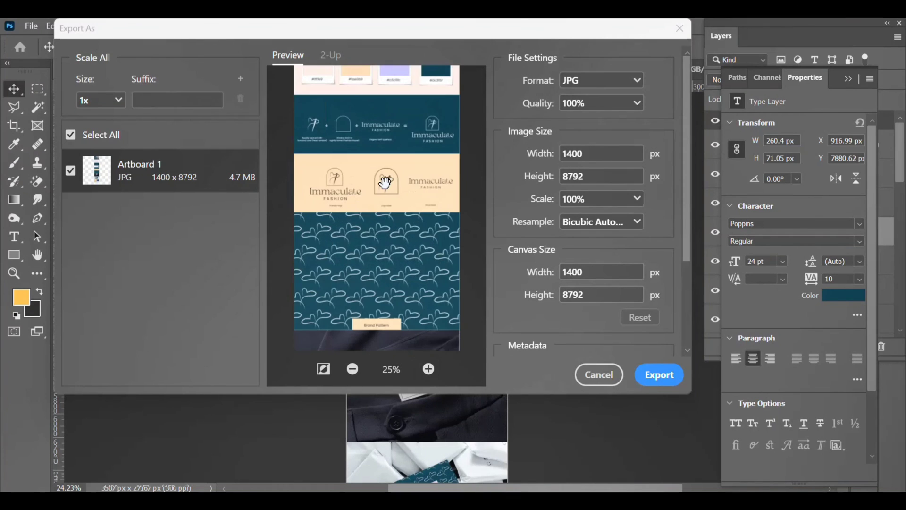
scroll(381, 180, down, 5)
scroll(385, 181, up, 10)
scroll(385, 181, down, 5)
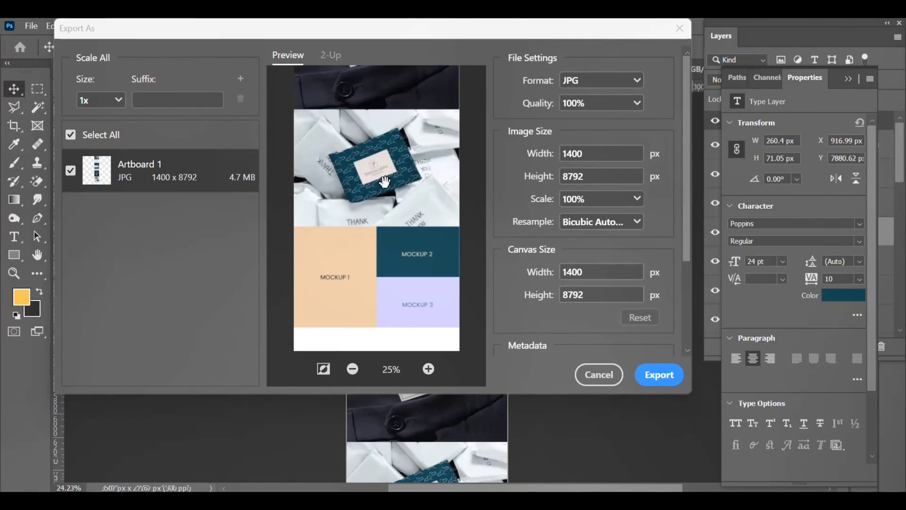
scroll(385, 181, up, 8)
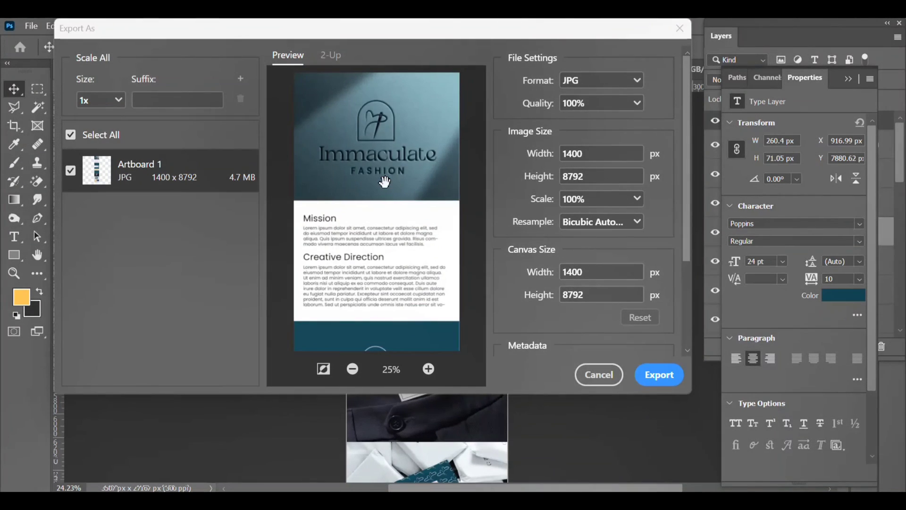
scroll(384, 181, down, 8)
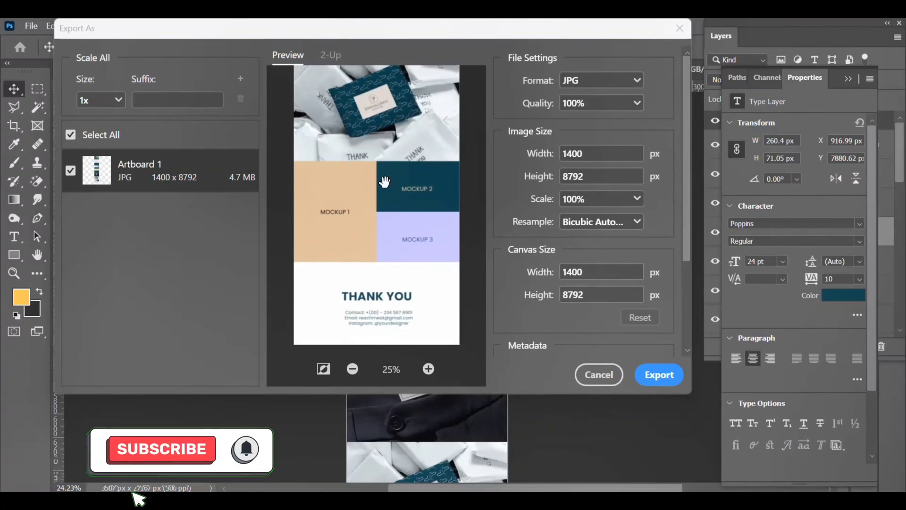